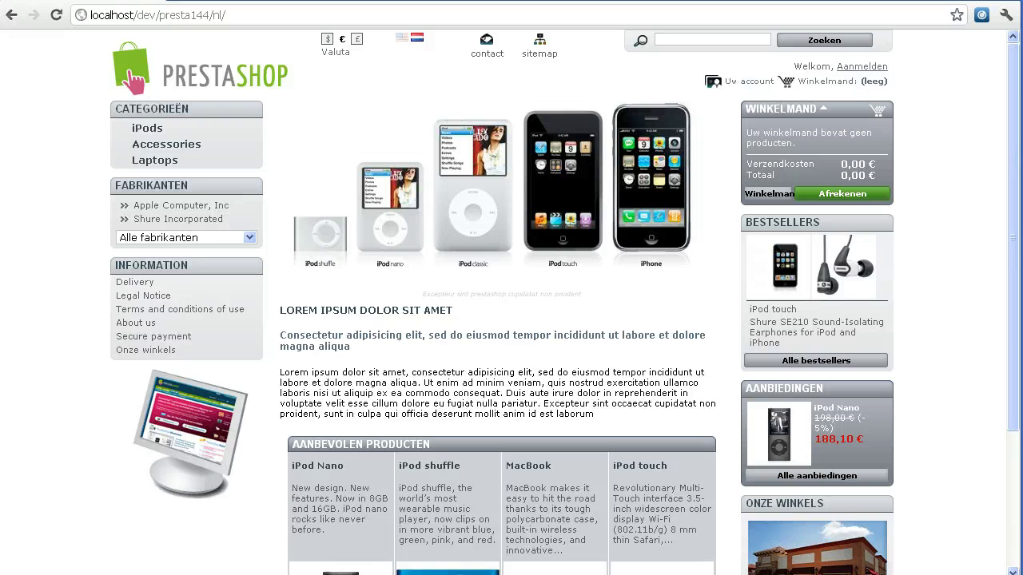
Run a Google search for 'flags' in a new browser tab.
click(160, 8)
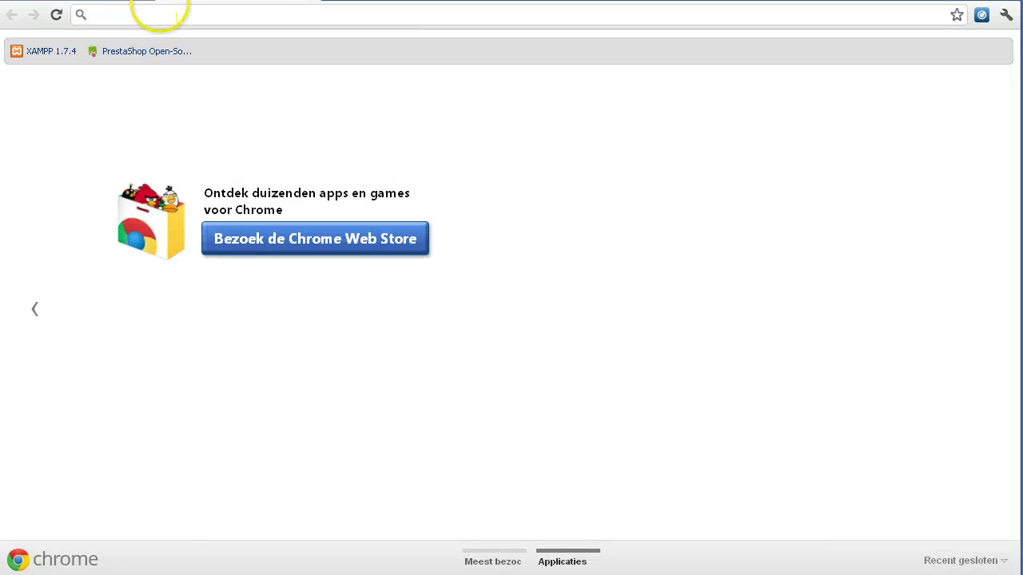
text(google.c)
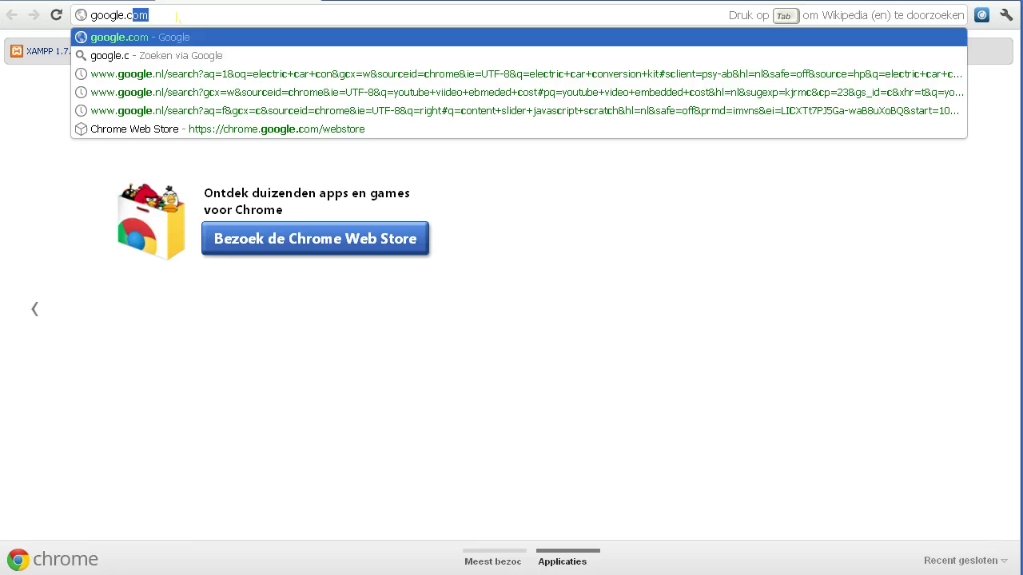
text(om)
key(Return)
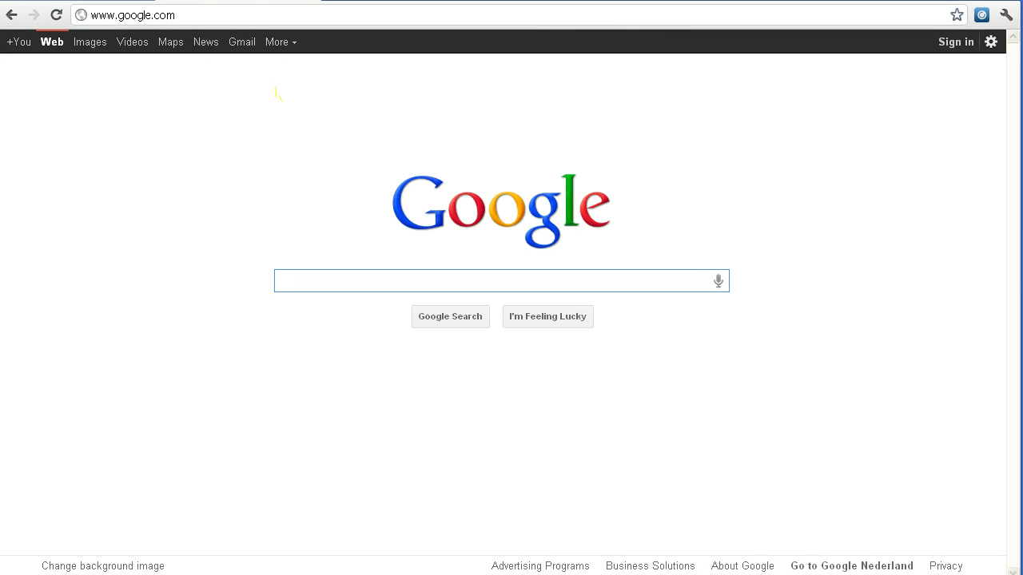
text(flags)
key(Return)
Show Large-size image results and open the world flags map preview.
click(238, 73)
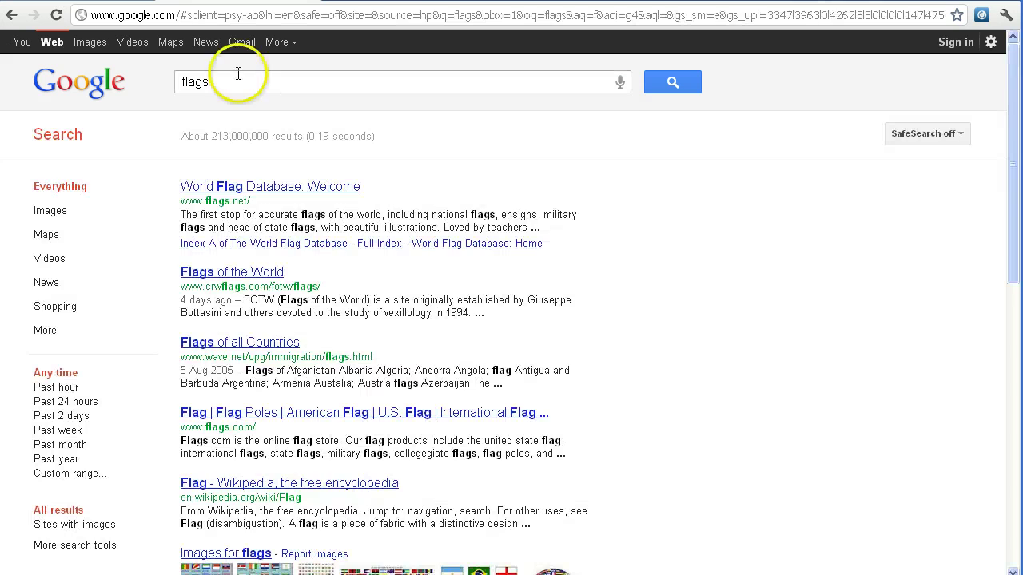
click(90, 41)
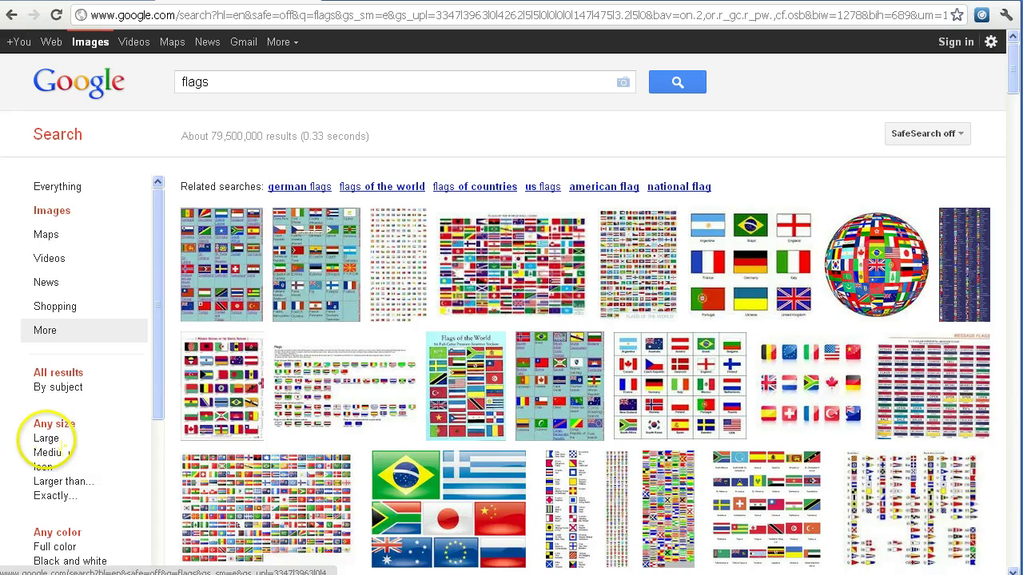
click(46, 437)
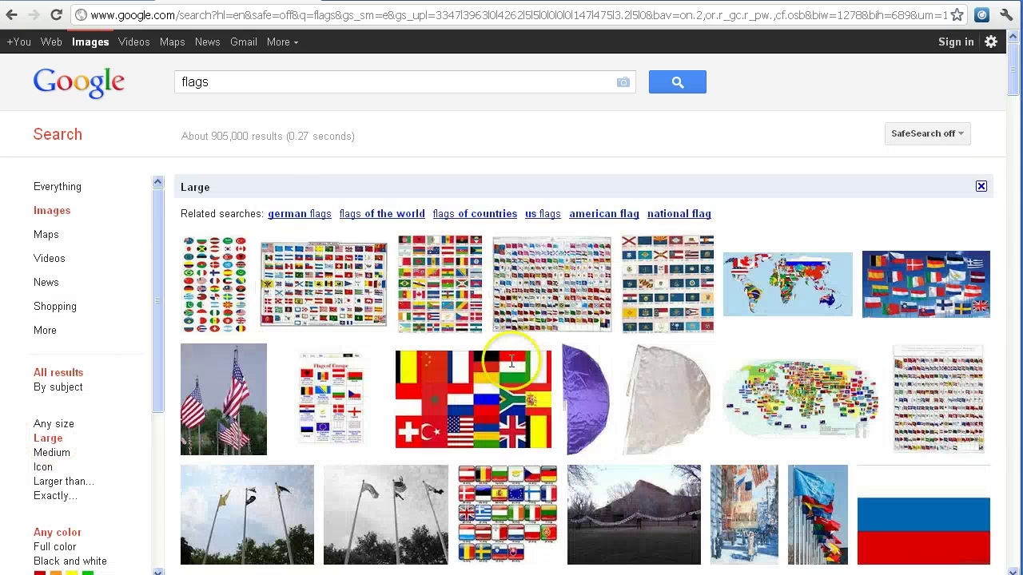
mouse_move(331, 400)
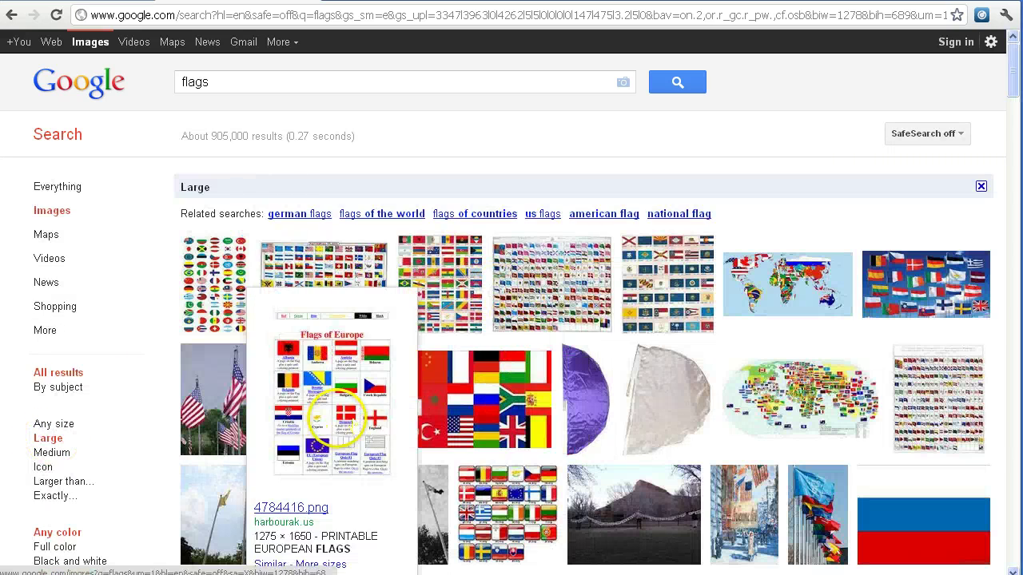
scroll(662, 342, down, 10)
scroll(685, 365, up, 10)
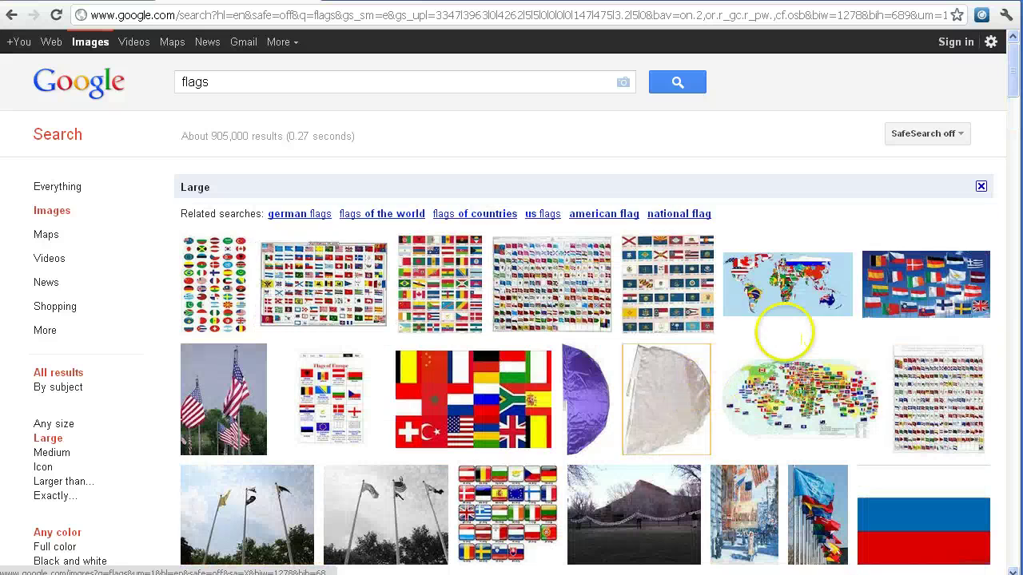
mouse_move(787, 285)
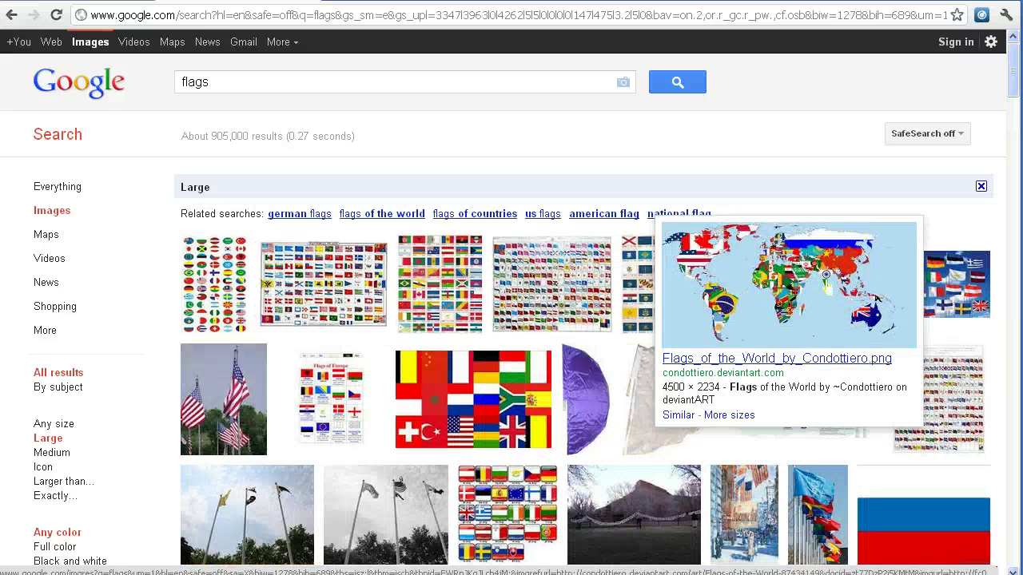
click(772, 283)
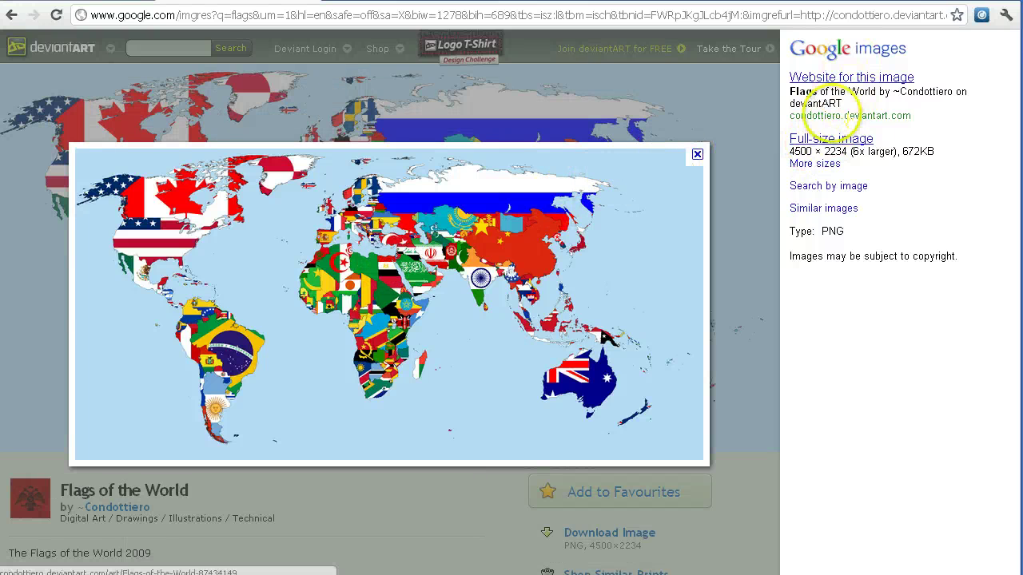
Save the full-size map to the Desktop as Flags_of_the_World_by_Condottiero.png.
click(831, 139)
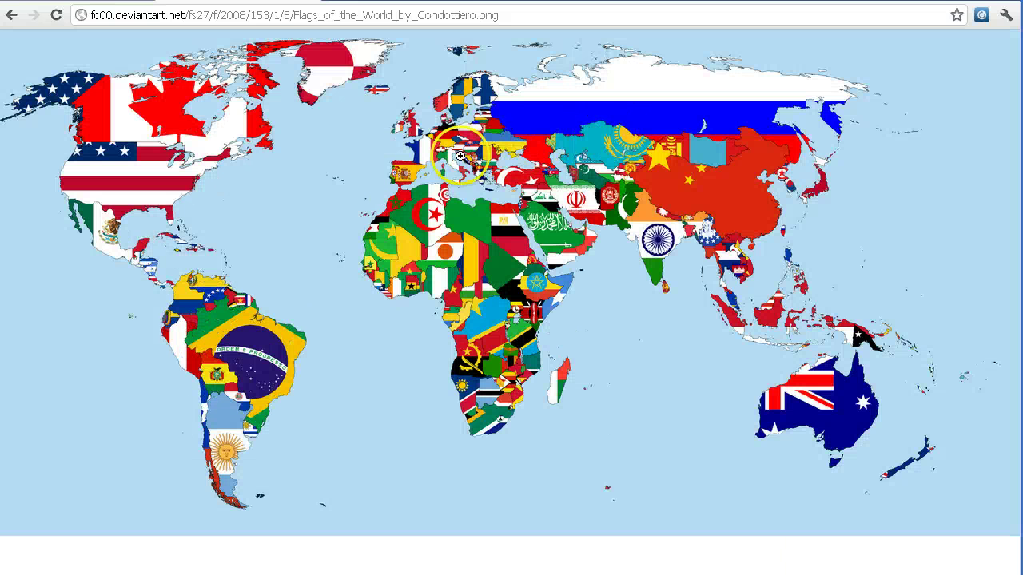
right_click(461, 156)
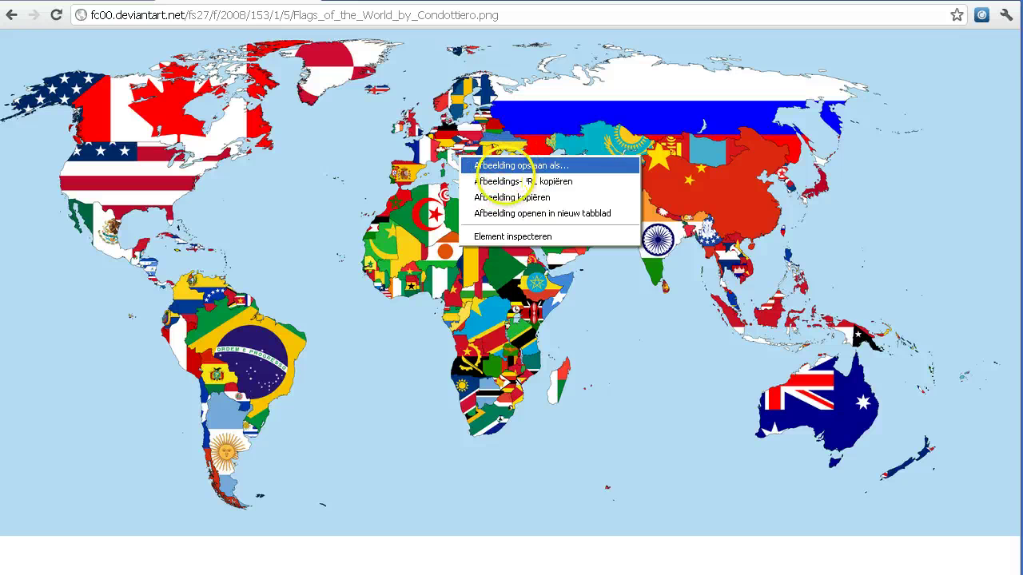
click(515, 164)
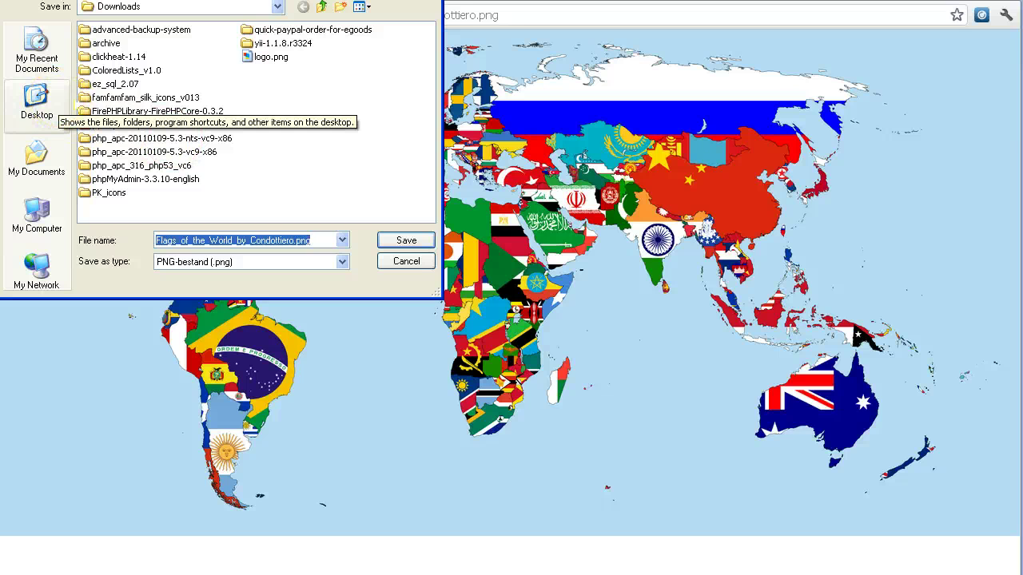
click(39, 102)
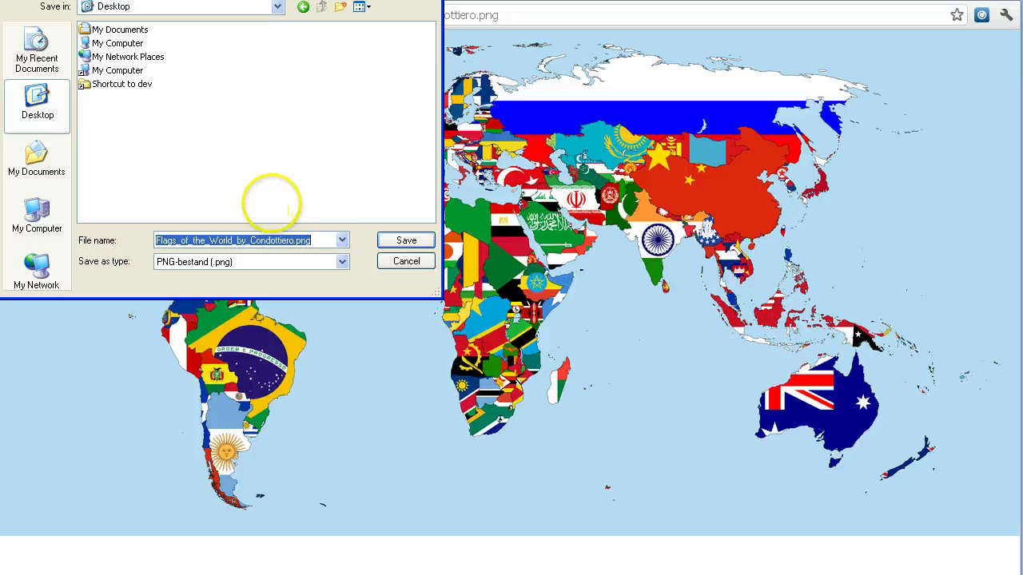
click(323, 238)
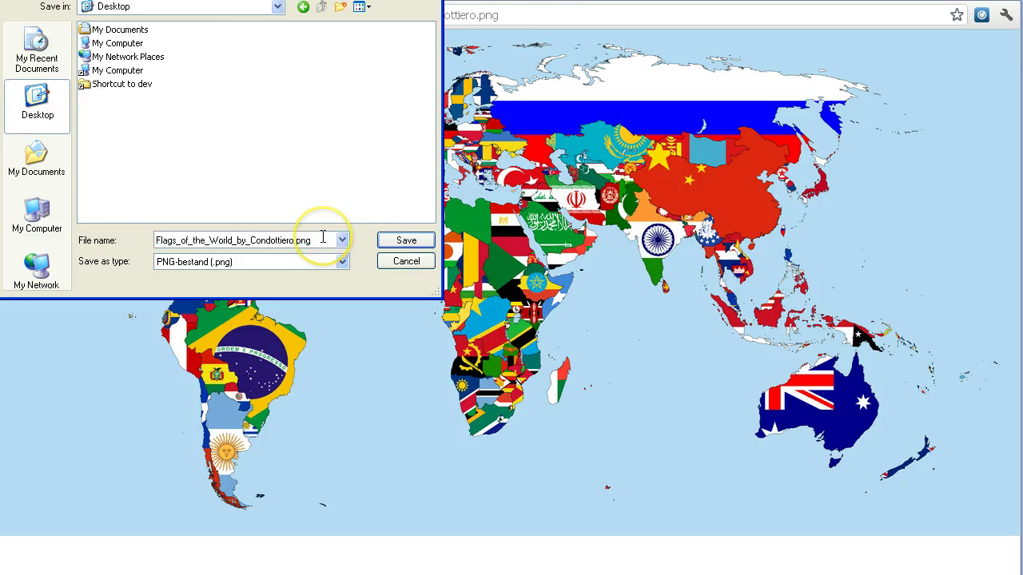
click(404, 240)
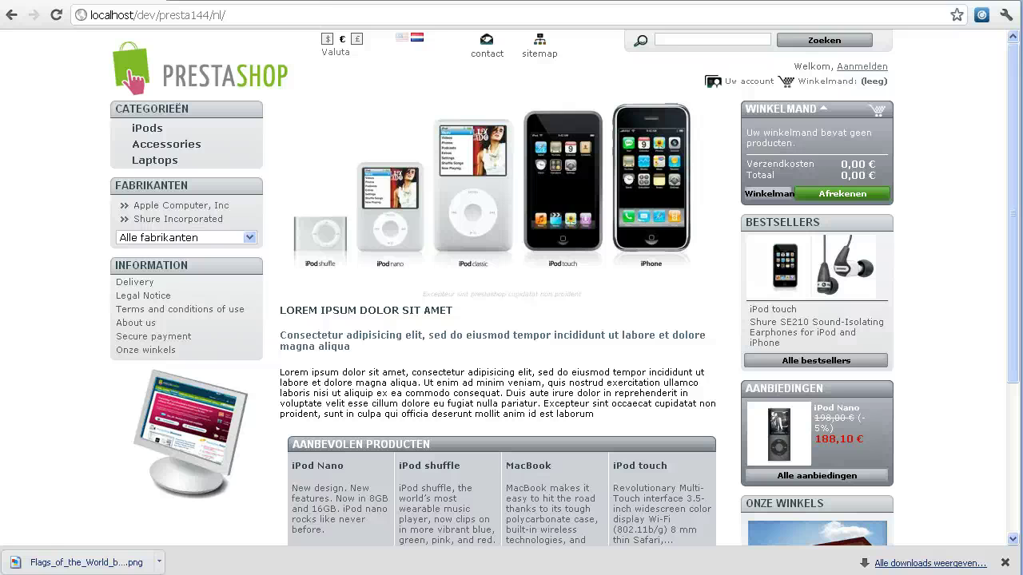
Move the dev folder window onscreen and open the presta144 folder.
key(super)
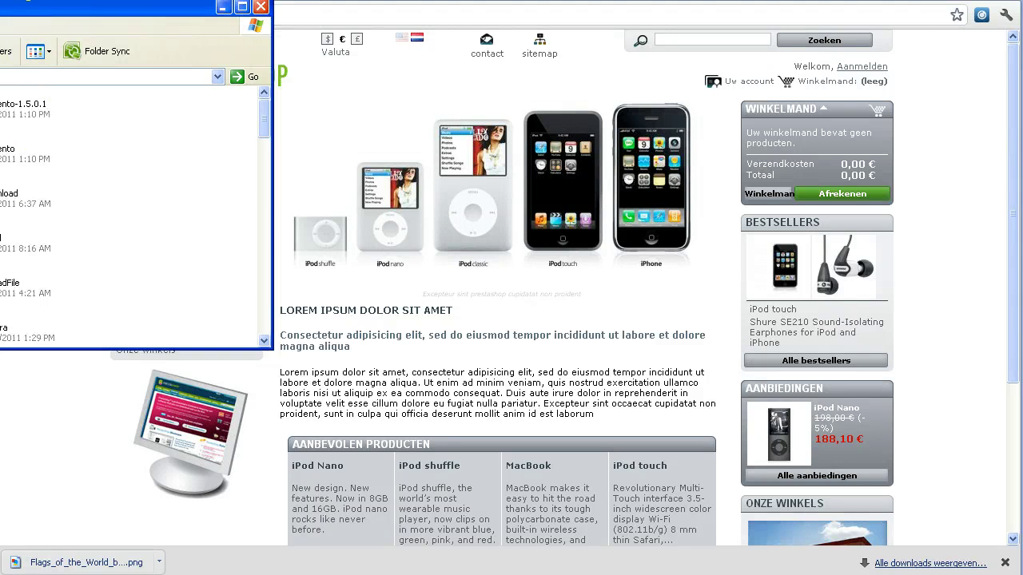
mouse_move(24, 13)
mouse_down()
mouse_move(195, 34)
mouse_move(182, 34)
mouse_up()
scroll(240, 320, down, 3)
scroll(247, 271, down, 2)
scroll(251, 365, down, 2)
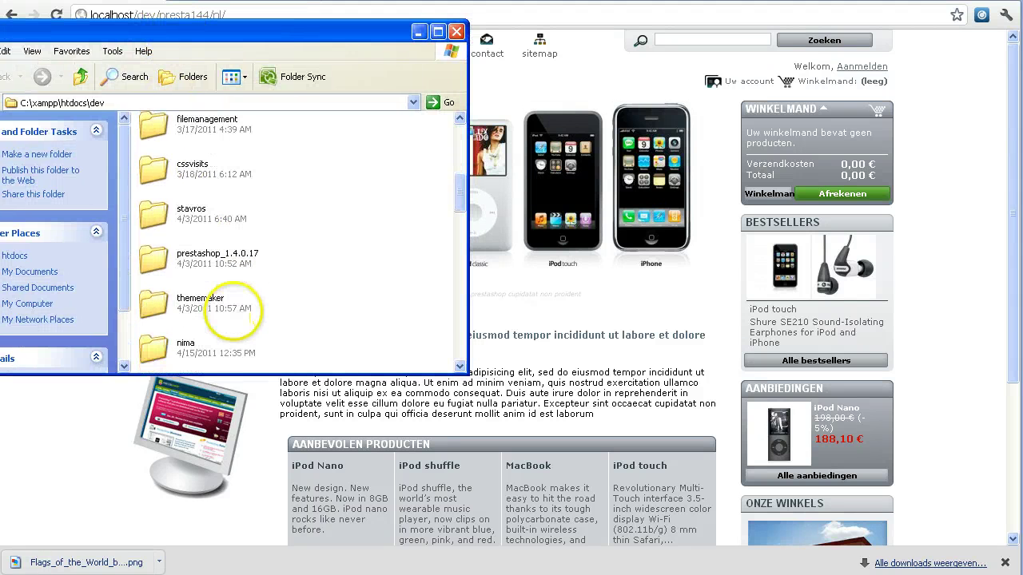
scroll(217, 348, up, 5)
scroll(240, 320, up, 2)
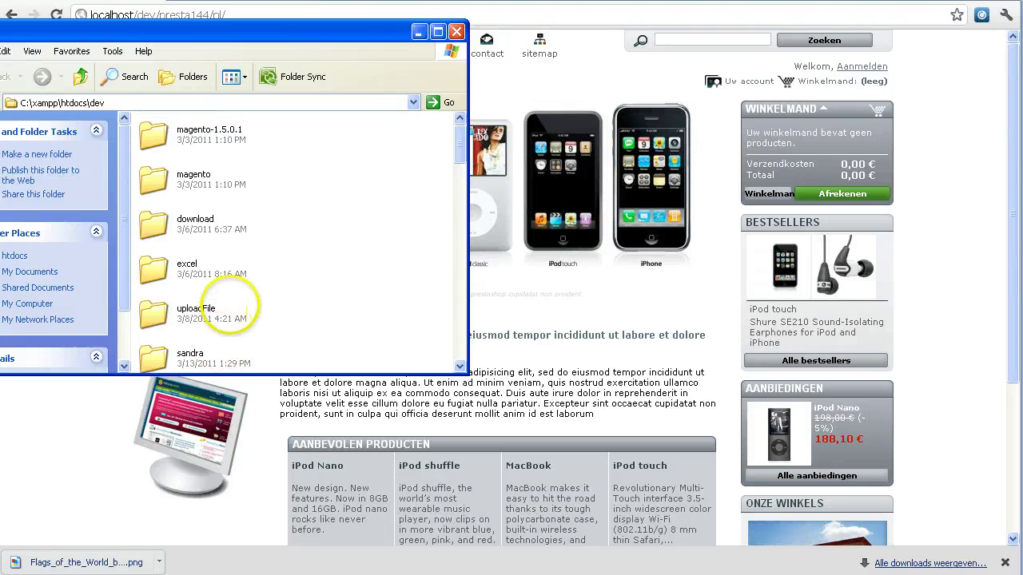
scroll(232, 304, down, 10)
scroll(248, 308, down, 3)
scroll(249, 308, down, 5)
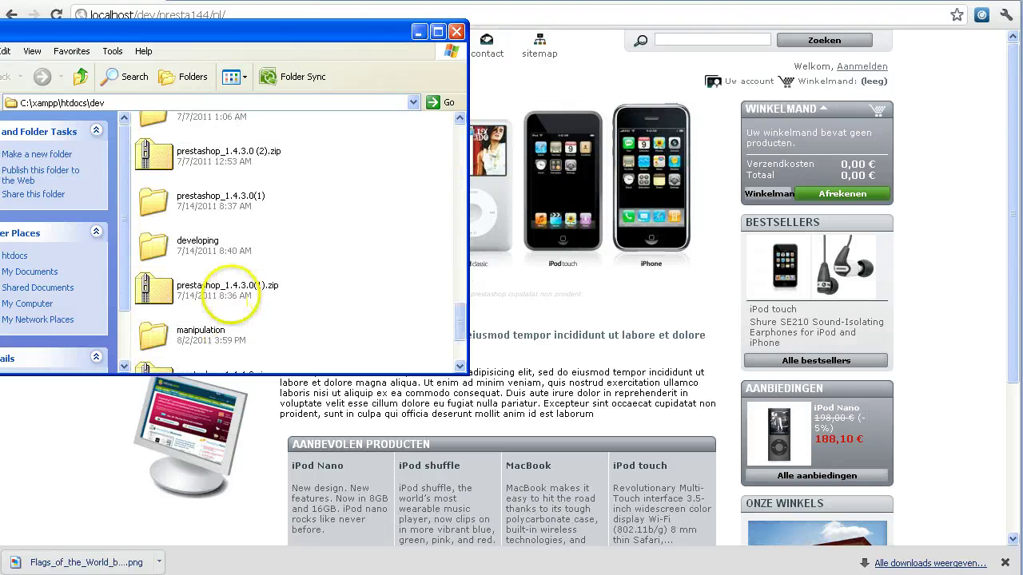
scroll(244, 296, down, 3)
click(227, 349)
double_click(227, 349)
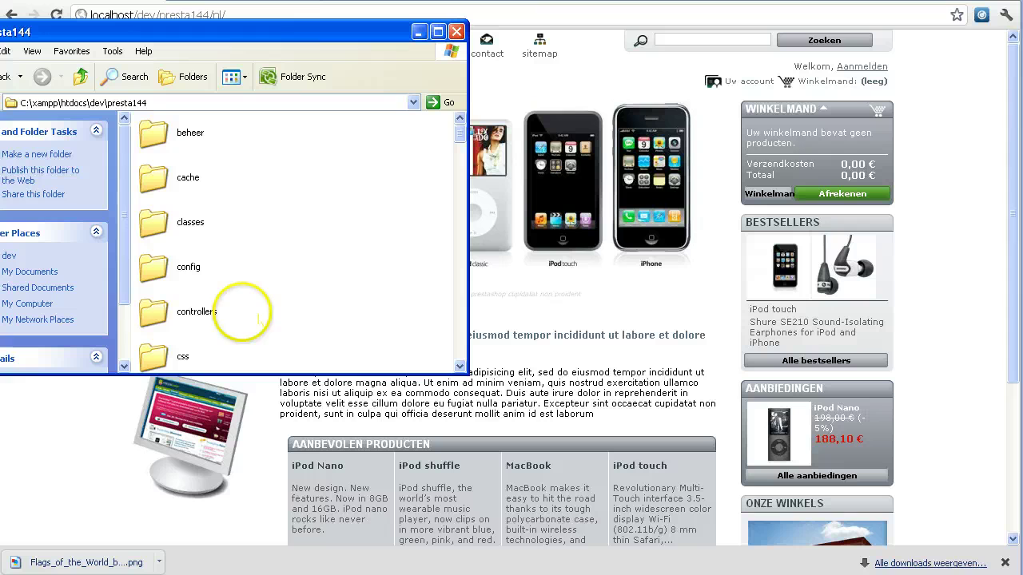
Browse into themes\prestashop\css.
scroll(240, 216, down, 8)
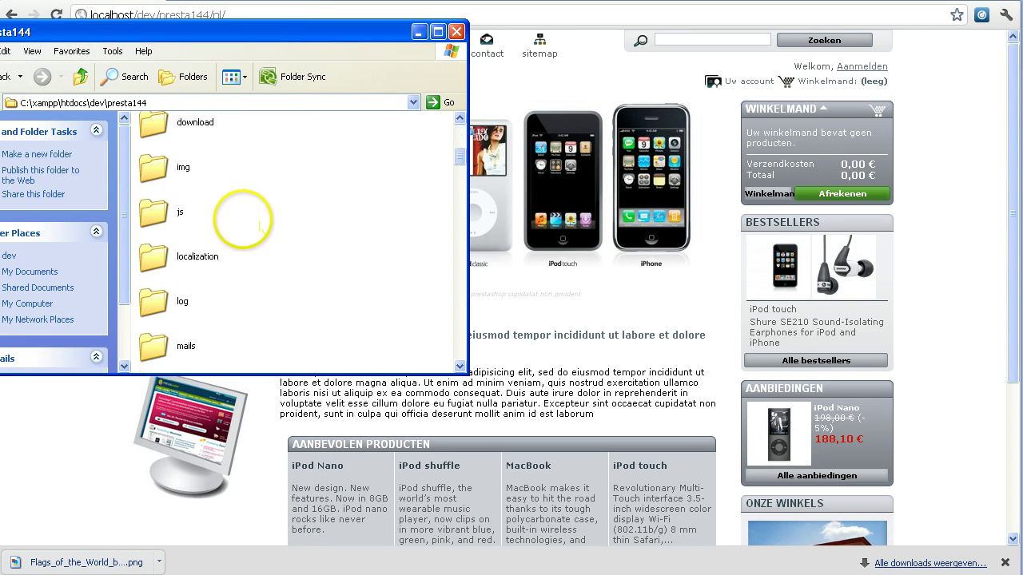
scroll(248, 224, down, 4)
scroll(259, 229, down, 2)
scroll(262, 229, down, 2)
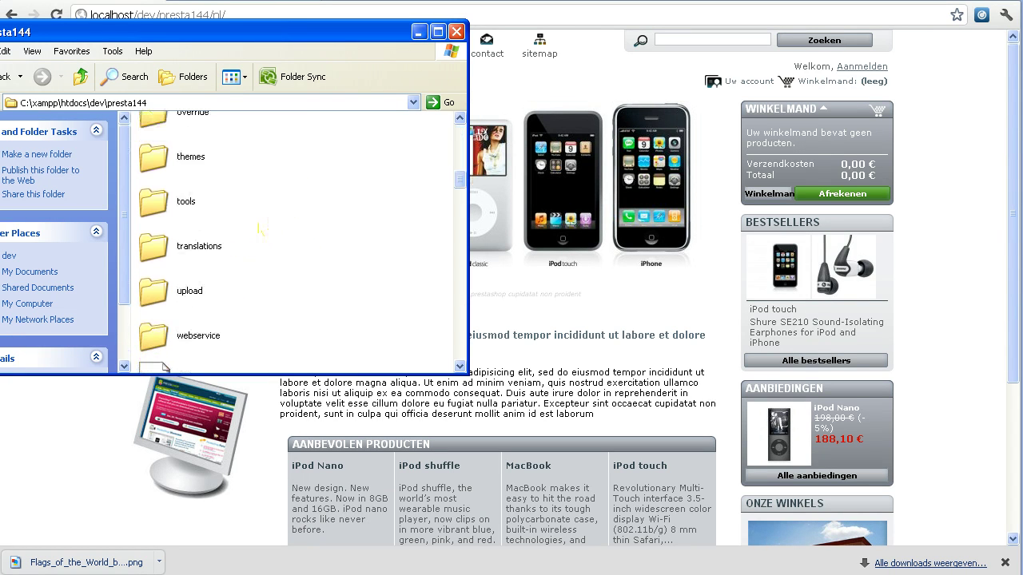
scroll(262, 229, down, 2)
scroll(262, 229, up, 4)
double_click(192, 265)
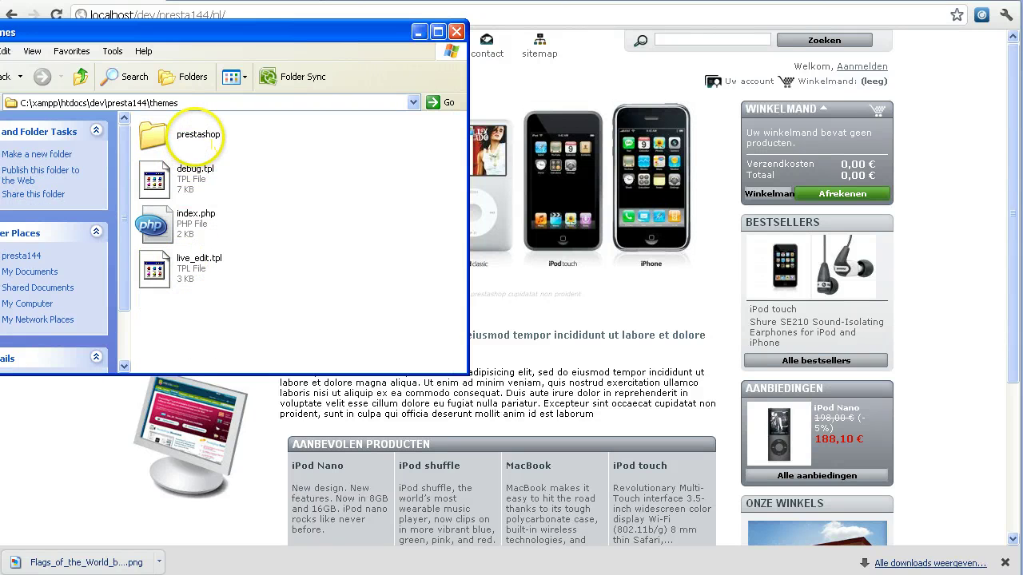
double_click(200, 138)
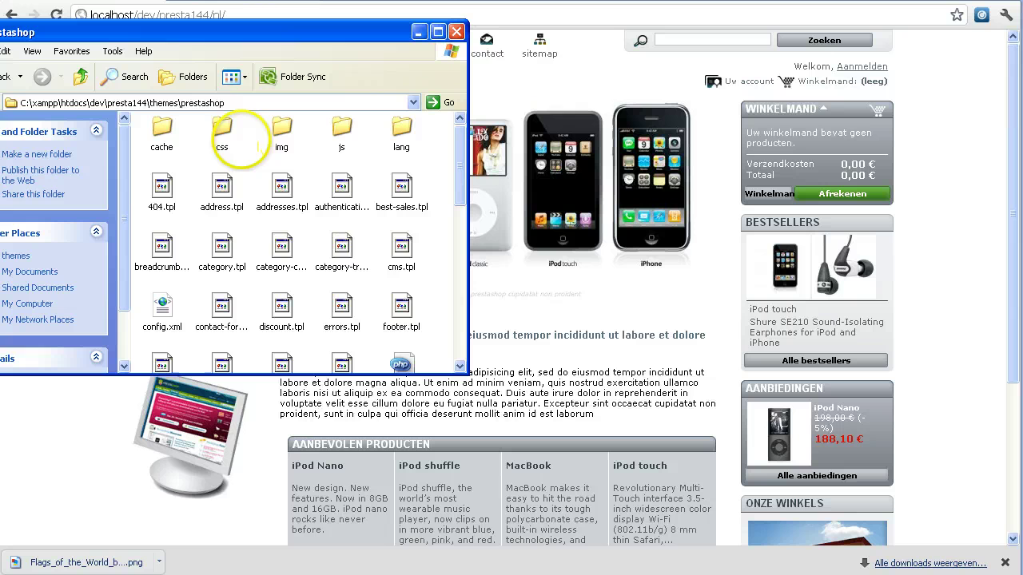
double_click(224, 130)
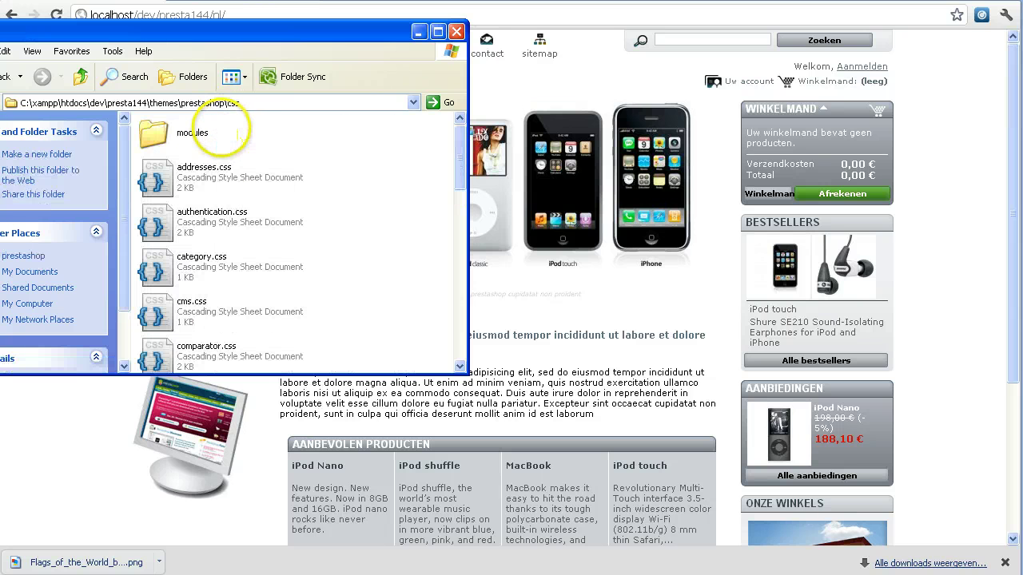
Enlarge the Explorer window to show all files and bring up global.css's context menu.
scroll(272, 223, down, 2)
scroll(276, 231, down, 8)
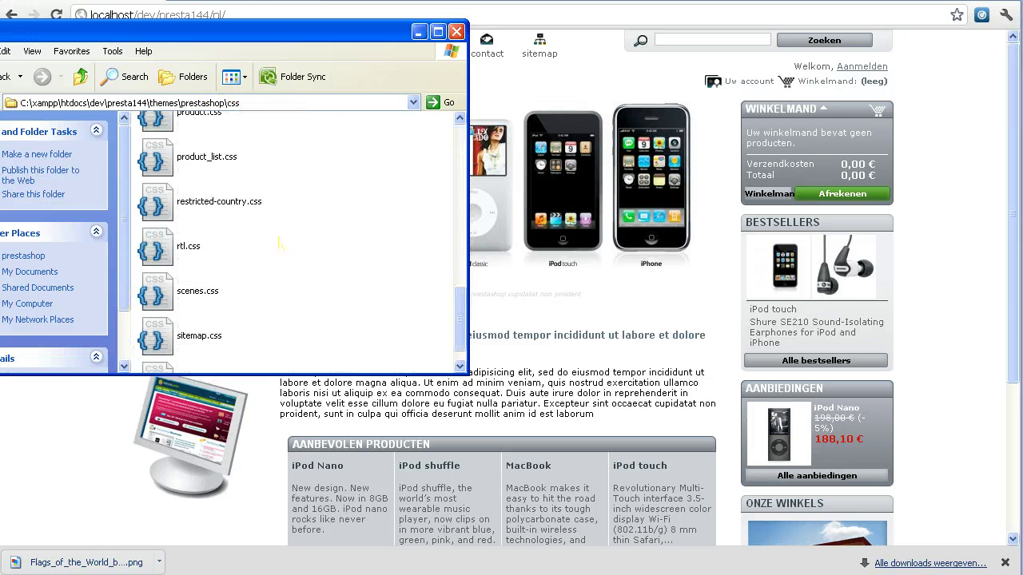
scroll(264, 236, up, 5)
scroll(272, 231, up, 2)
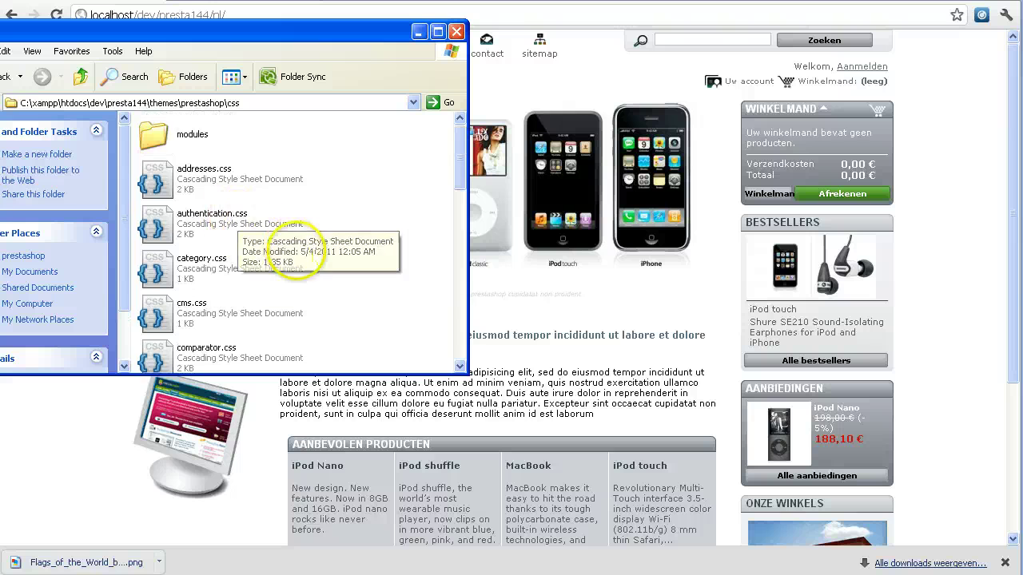
scroll(303, 255, down, 2)
scroll(327, 271, down, 3)
scroll(328, 270, down, 1)
scroll(327, 270, down, 2)
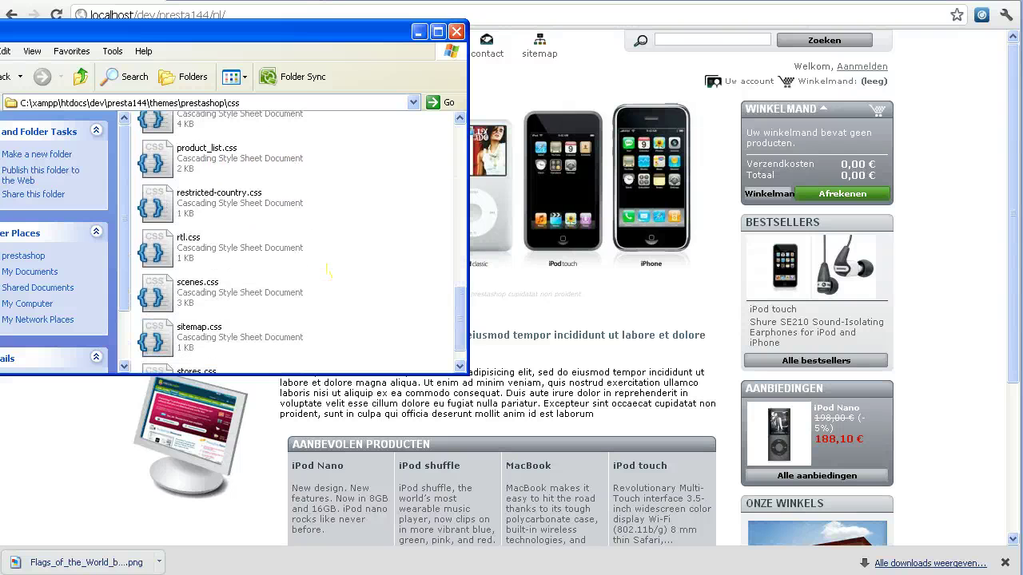
scroll(328, 271, up, 3)
scroll(328, 272, up, 3)
scroll(328, 272, up, 1)
scroll(327, 271, up, 2)
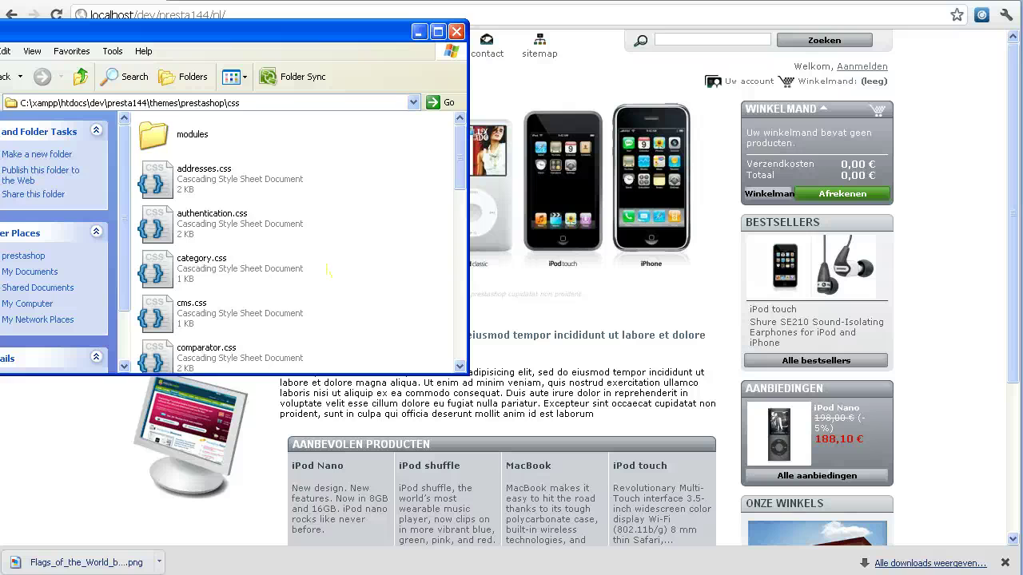
scroll(327, 272, down, 3)
scroll(328, 272, down, 2)
scroll(328, 272, down, 2)
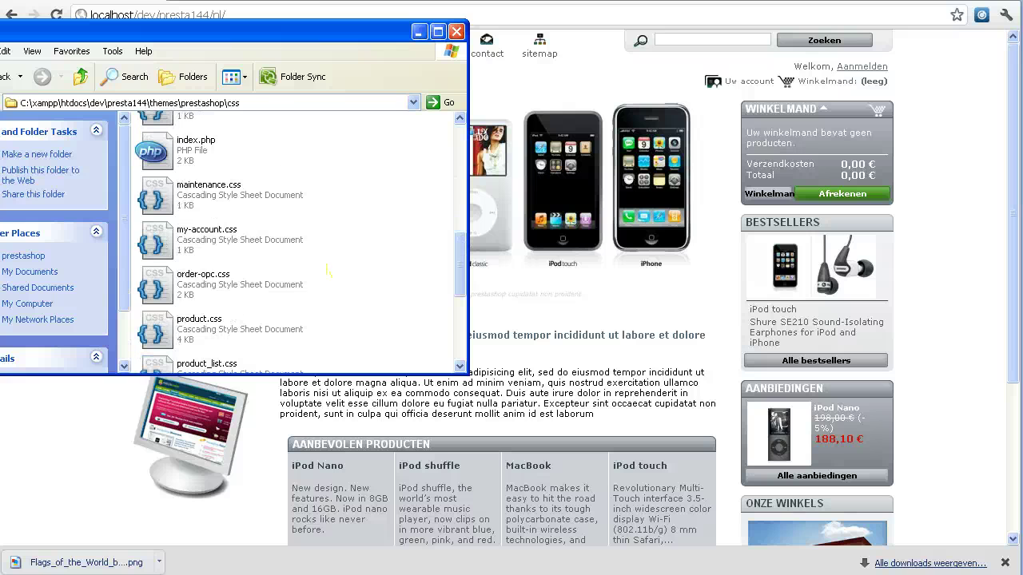
scroll(327, 272, up, 2)
scroll(327, 272, up, 4)
scroll(328, 271, up, 2)
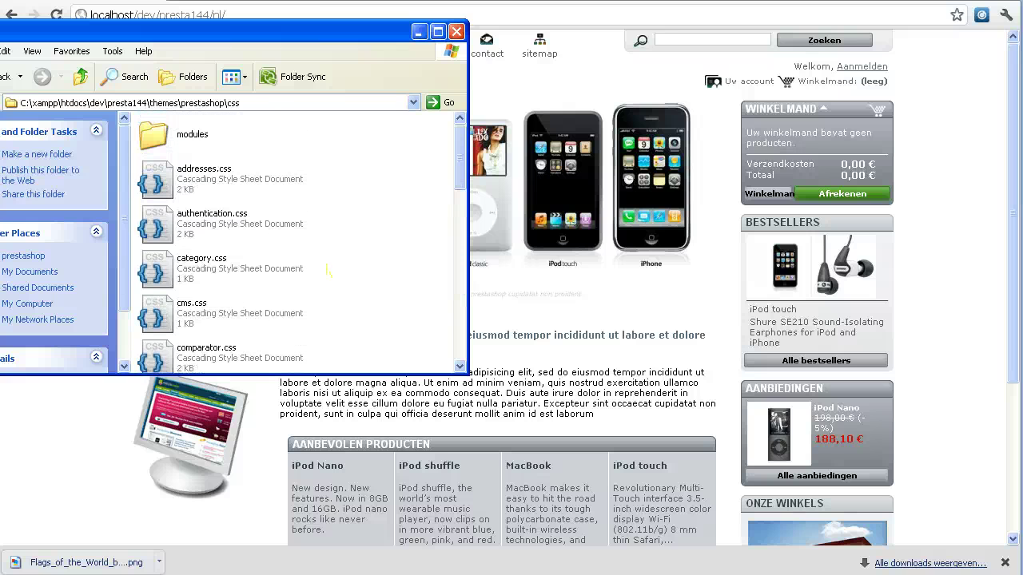
scroll(295, 239, down, 4)
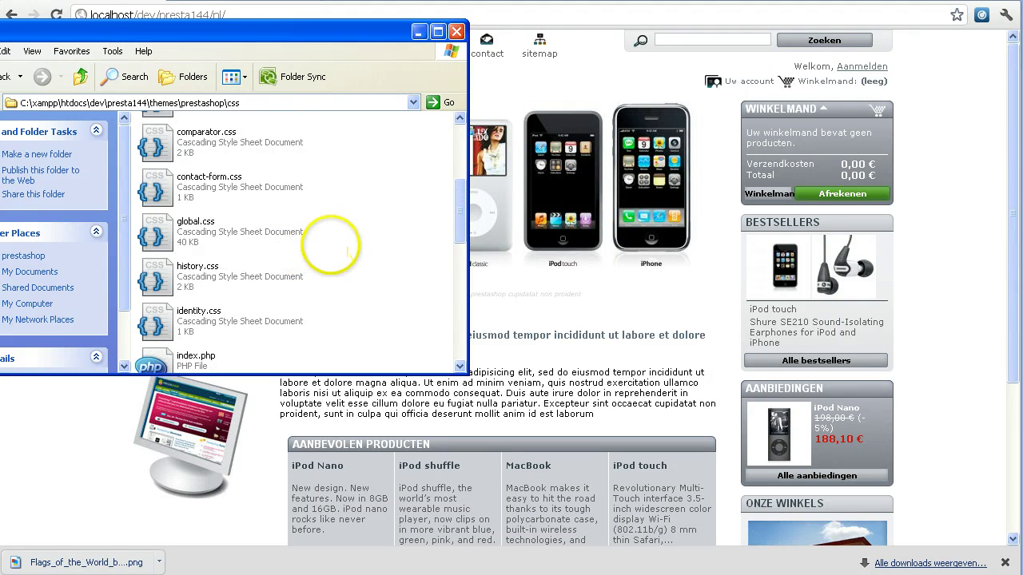
scroll(335, 247, down, 6)
scroll(348, 253, down, 3)
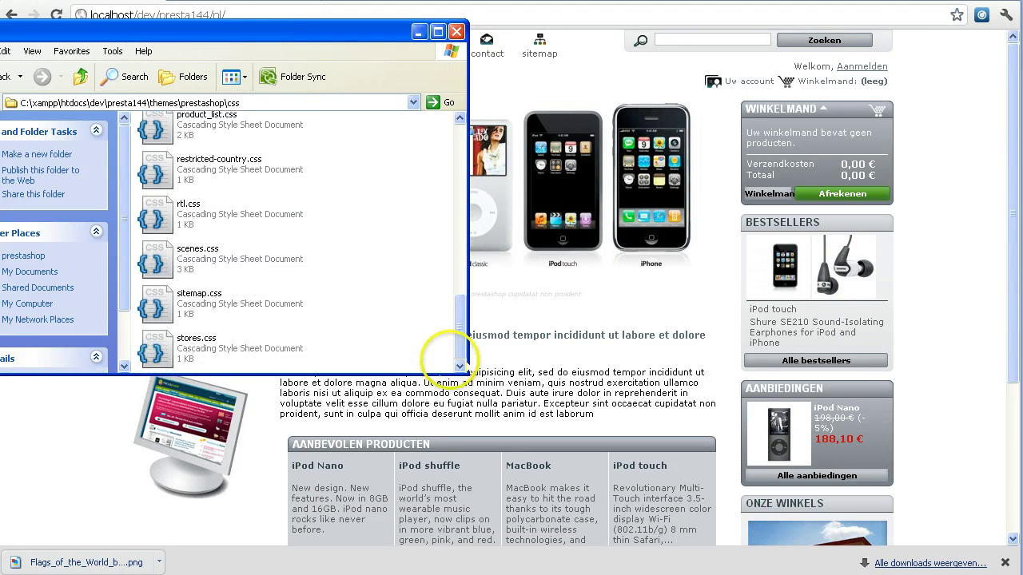
drag(467, 372, 776, 569)
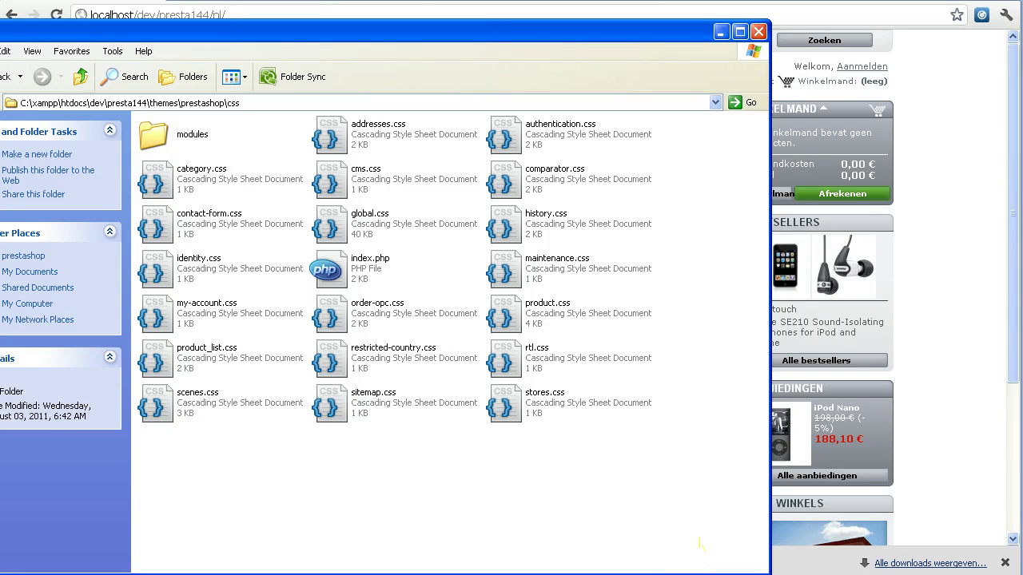
right_click(361, 224)
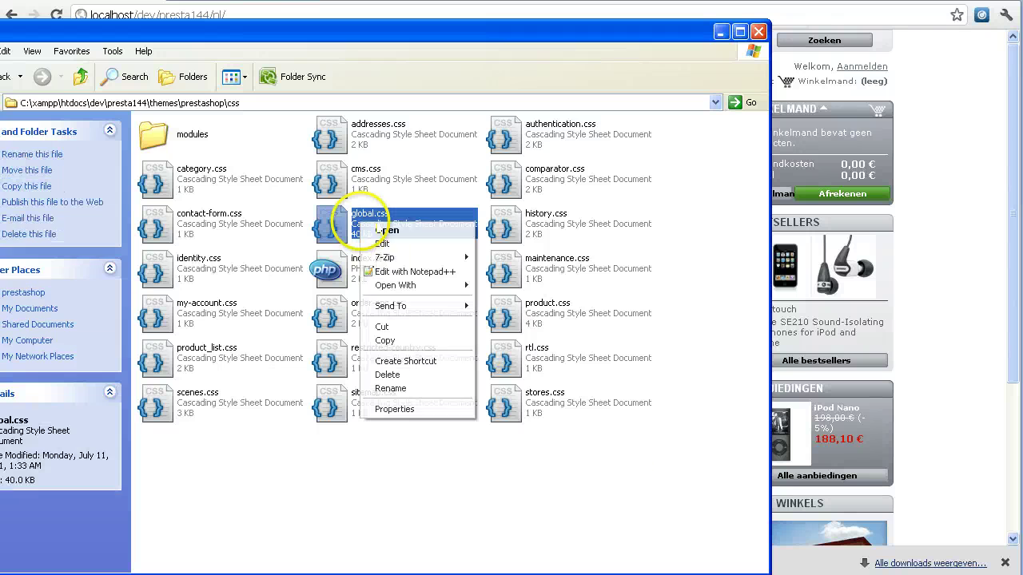
Open global.css in Notepad++ and locate the body rule on line 15.
click(421, 273)
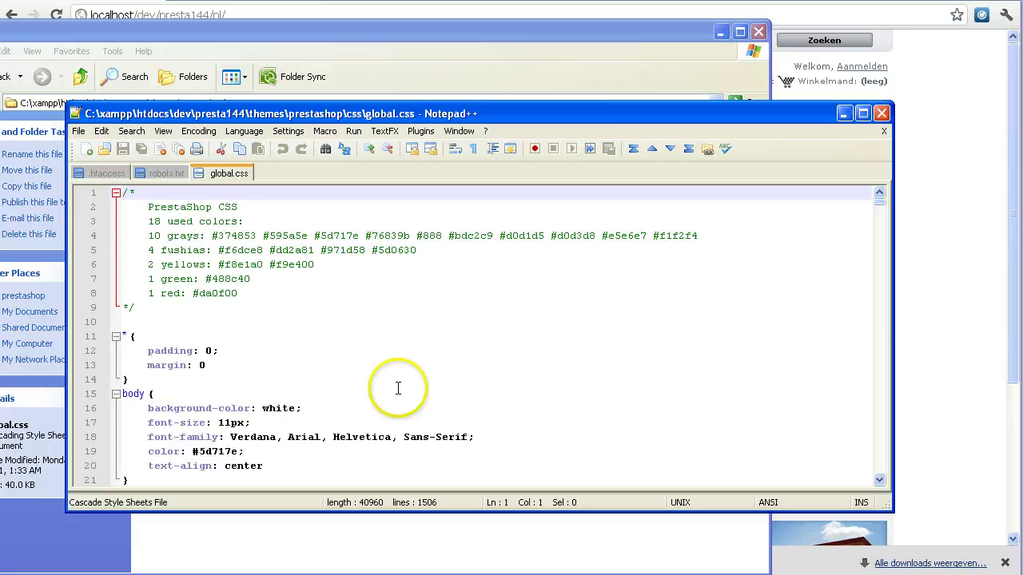
scroll(395, 384, down, 10)
scroll(390, 380, down, 1)
scroll(390, 379, up, 5)
scroll(391, 381, up, 4)
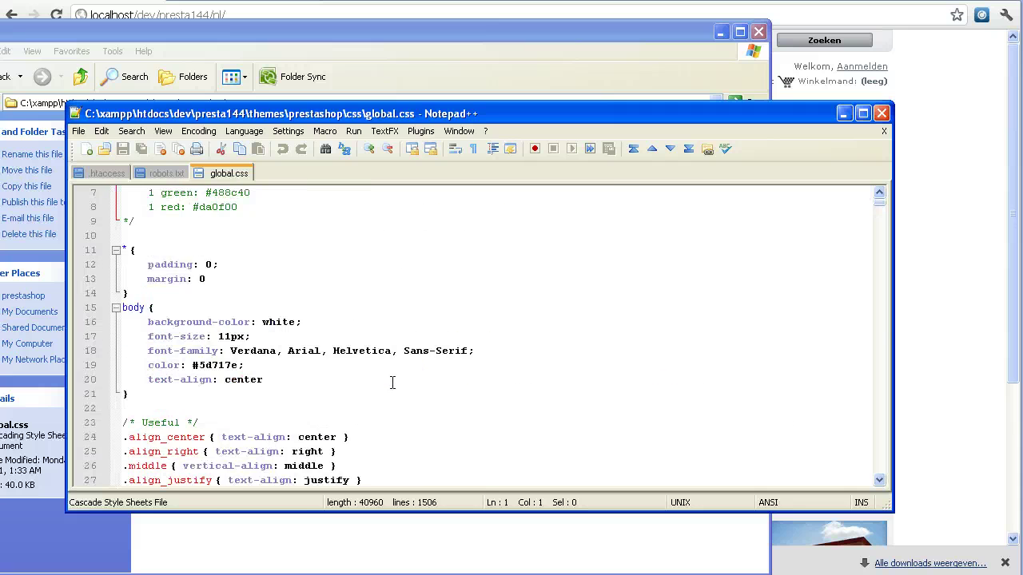
scroll(392, 383, up, 1)
click(157, 351)
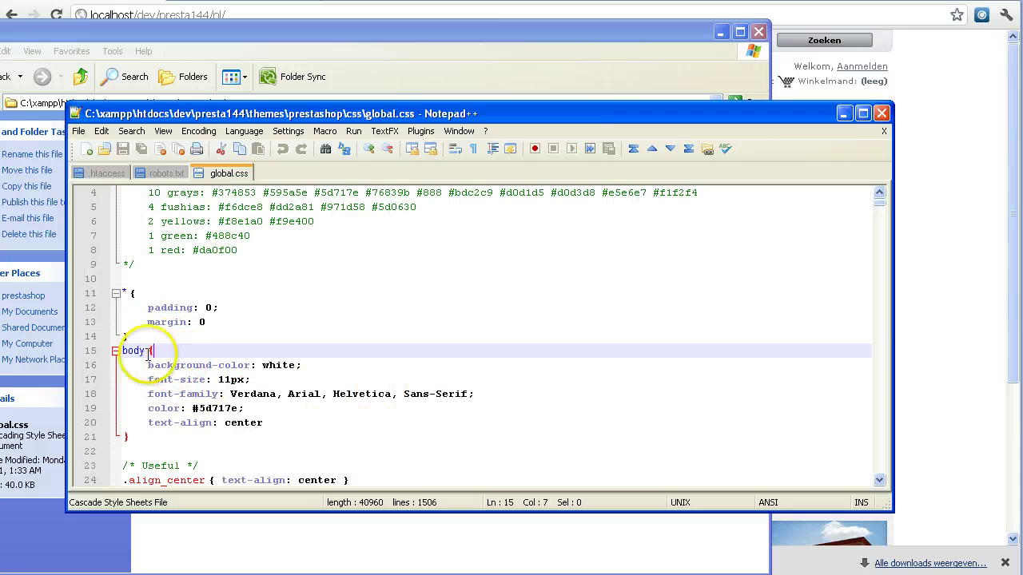
double_click(128, 351)
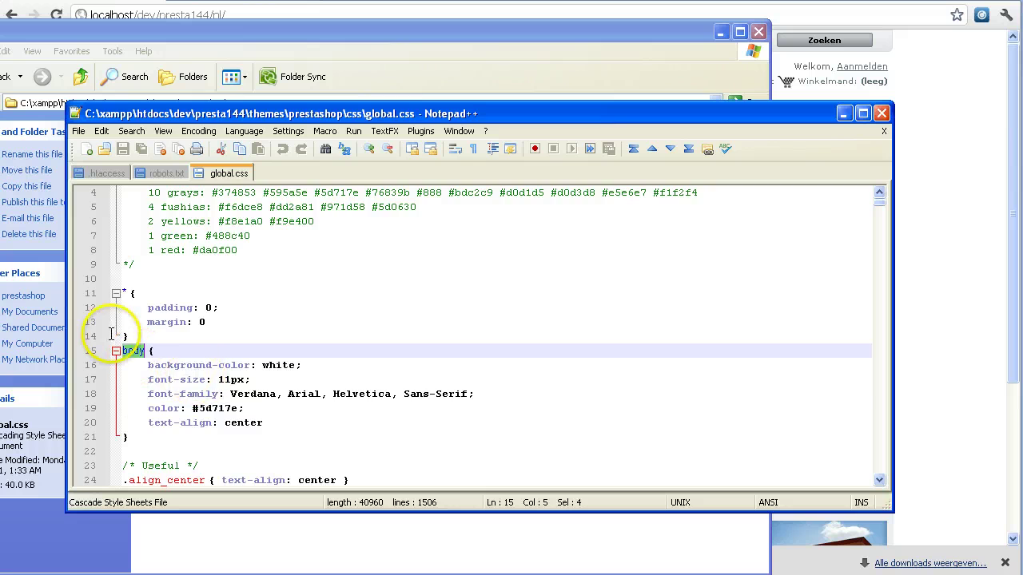
scroll(190, 361, up, 1)
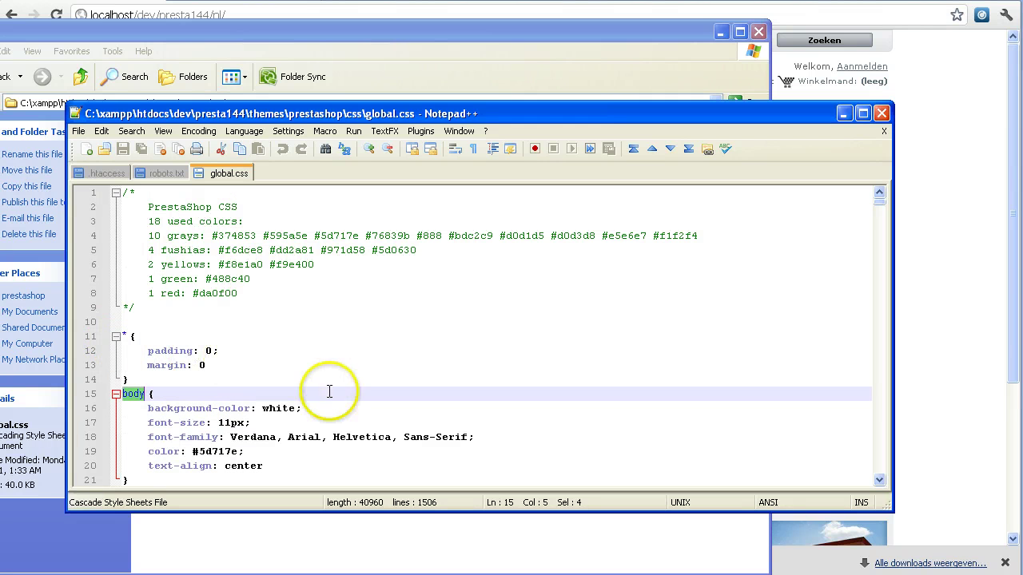
Add background:url('../img/bg_flags.png') on a new line after background-color.
click(344, 417)
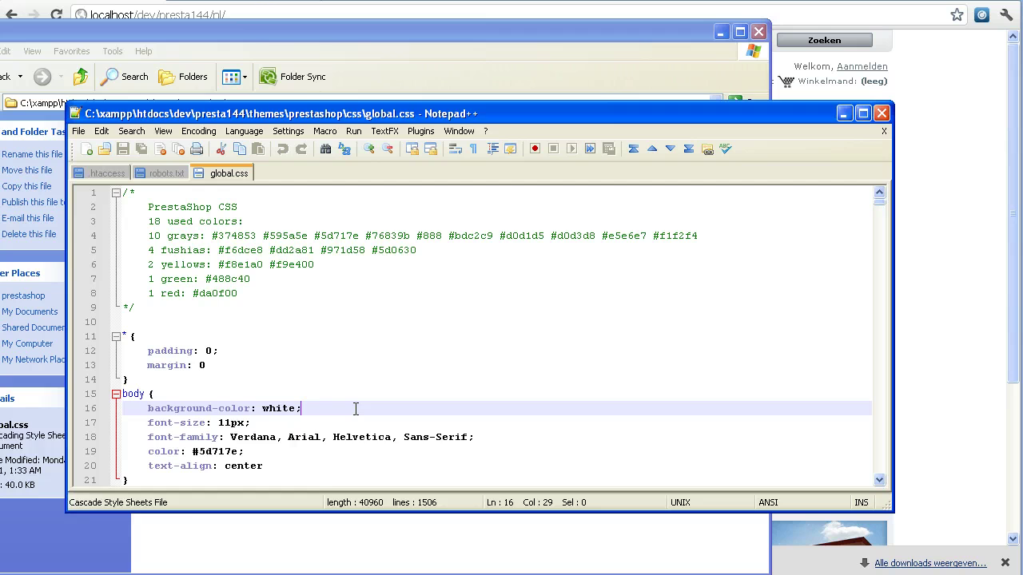
key(Return)
text(background)
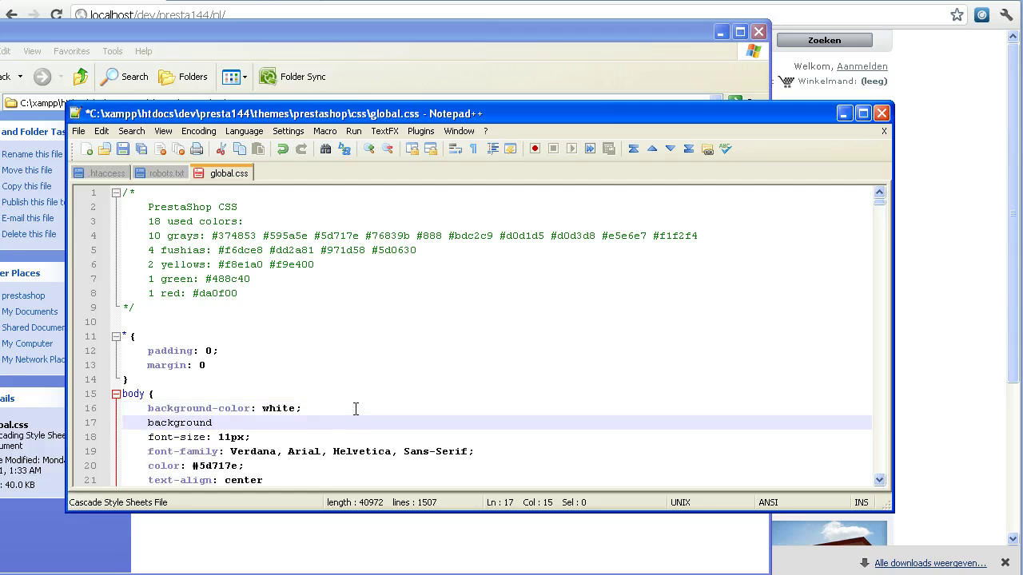
text(:)
text(;');)
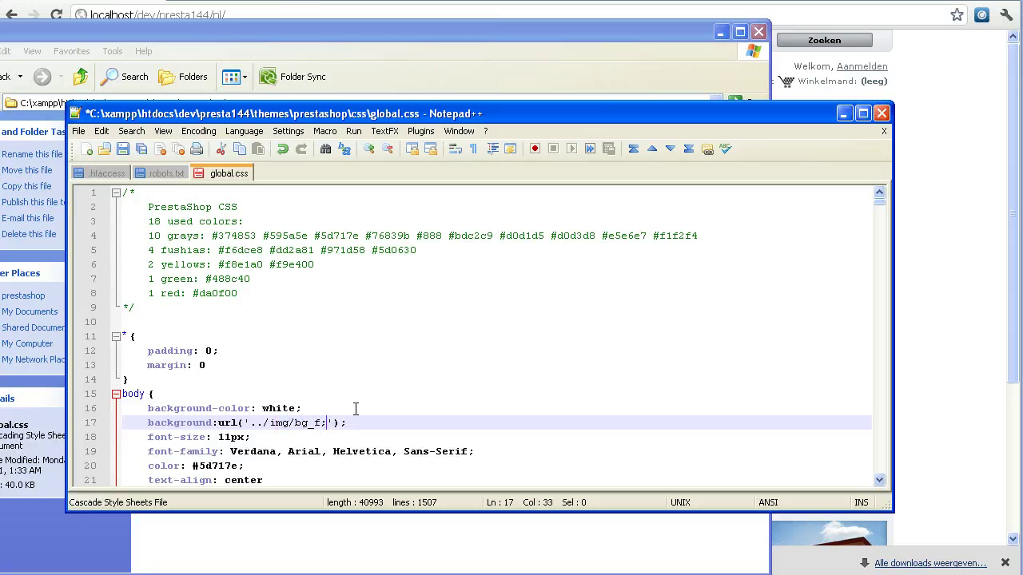
key(BackSpace)
key(BackSpace)
Finish the new line as background:url('../img/bg_flags.png') no-repeat;.
click(471, 411)
scroll(470, 413, down, 6)
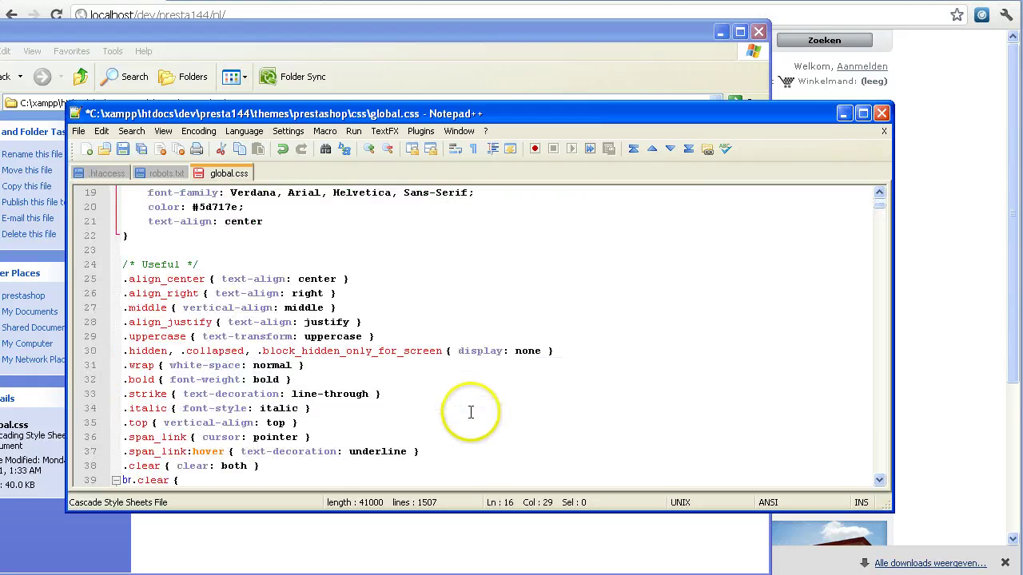
scroll(464, 406, up, 3)
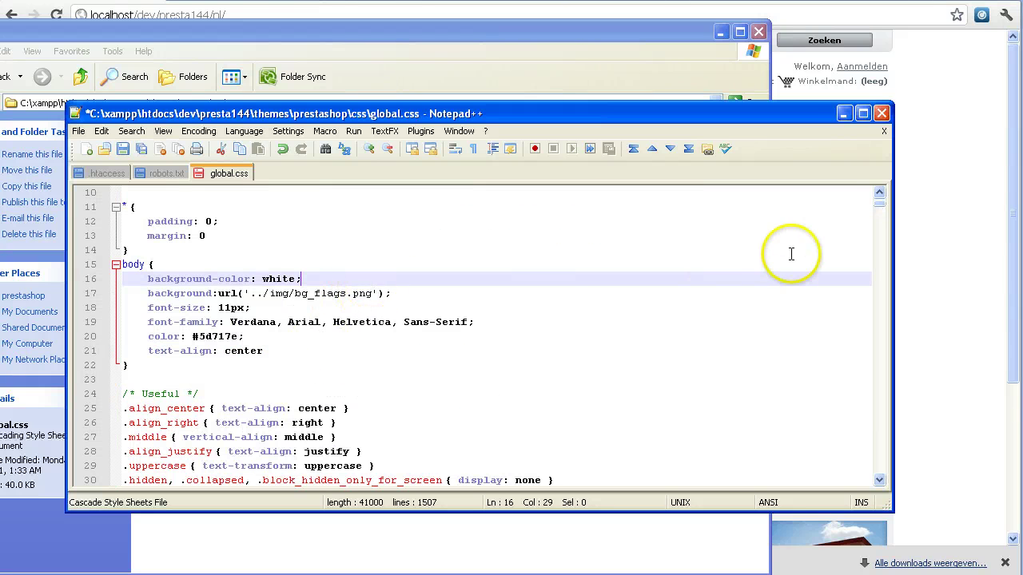
click(434, 293)
click(455, 279)
click(404, 294)
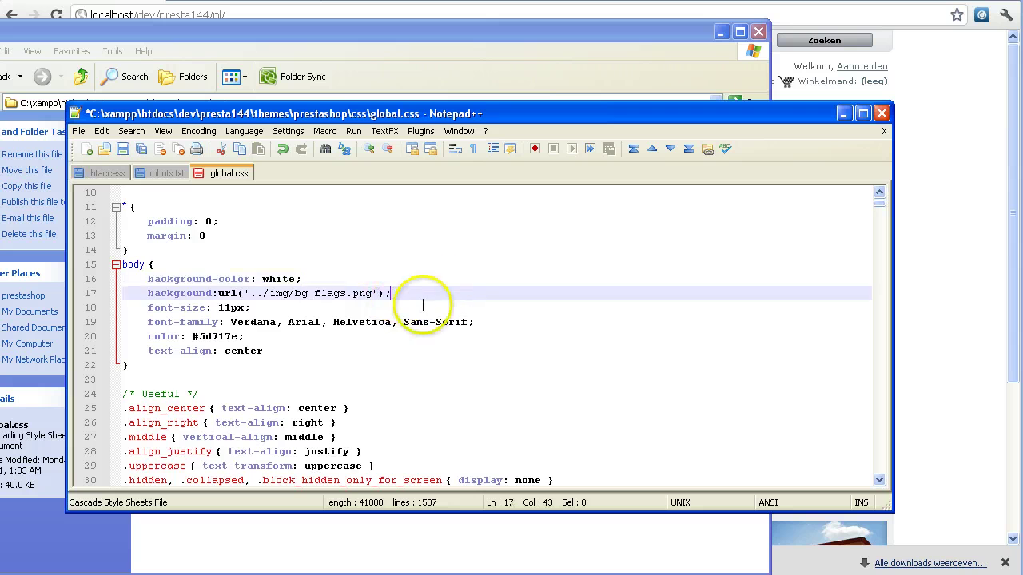
scroll(427, 309, down, 9)
scroll(438, 313, down, 10)
scroll(438, 312, down, 4)
scroll(438, 317, down, 4)
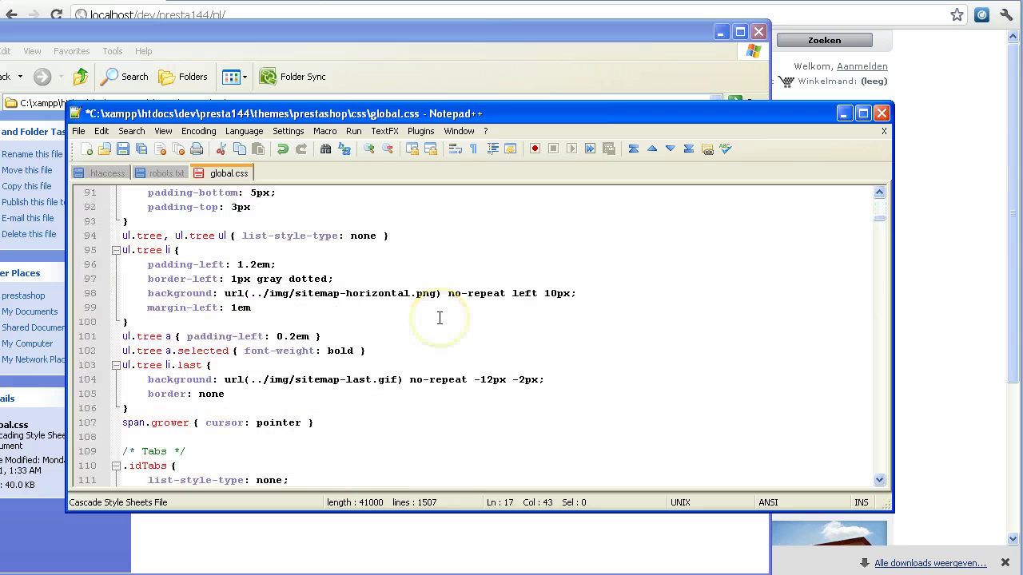
scroll(438, 317, up, 2)
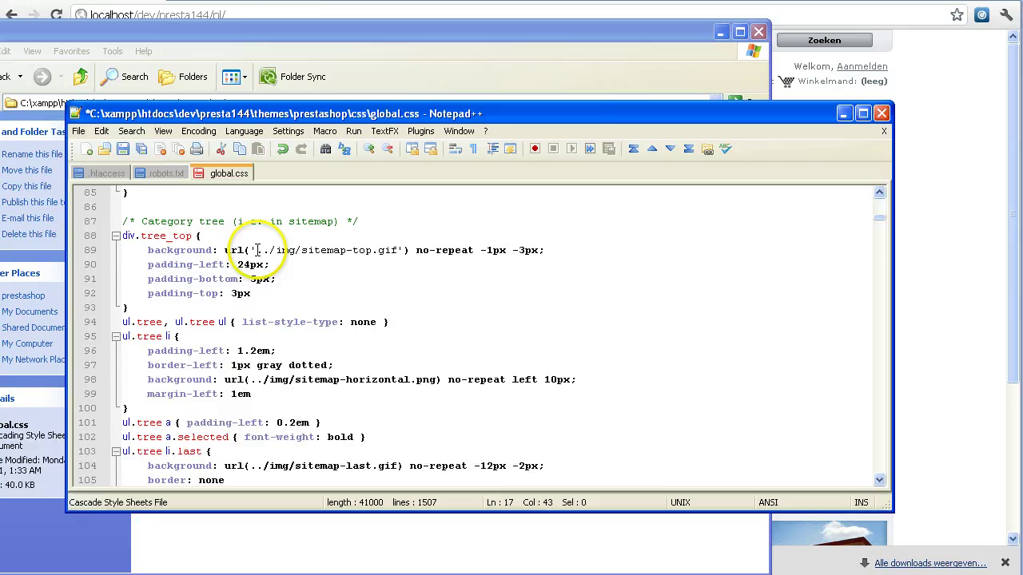
scroll(413, 393, up, 6)
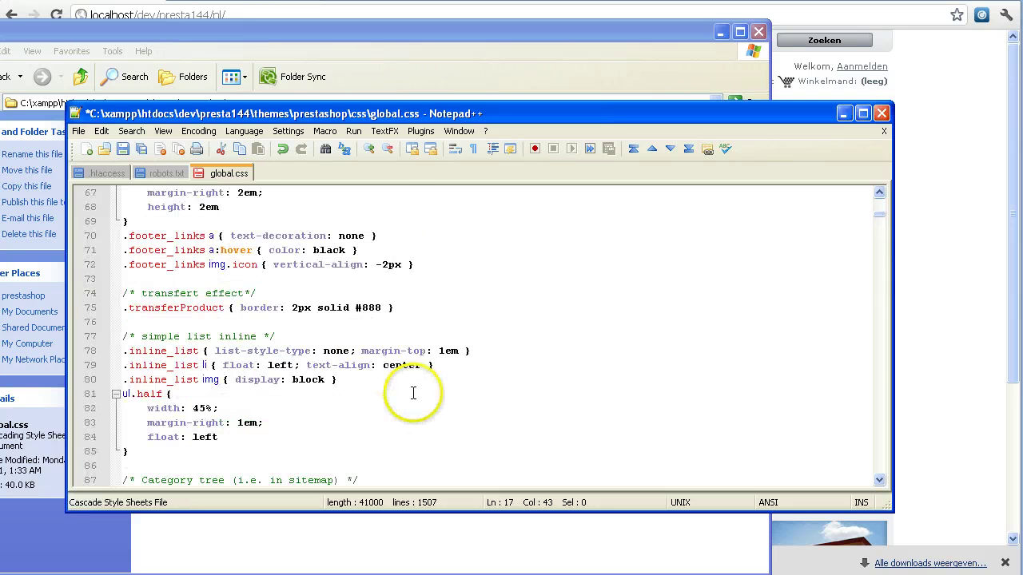
scroll(413, 393, down, 2)
scroll(432, 392, up, 4)
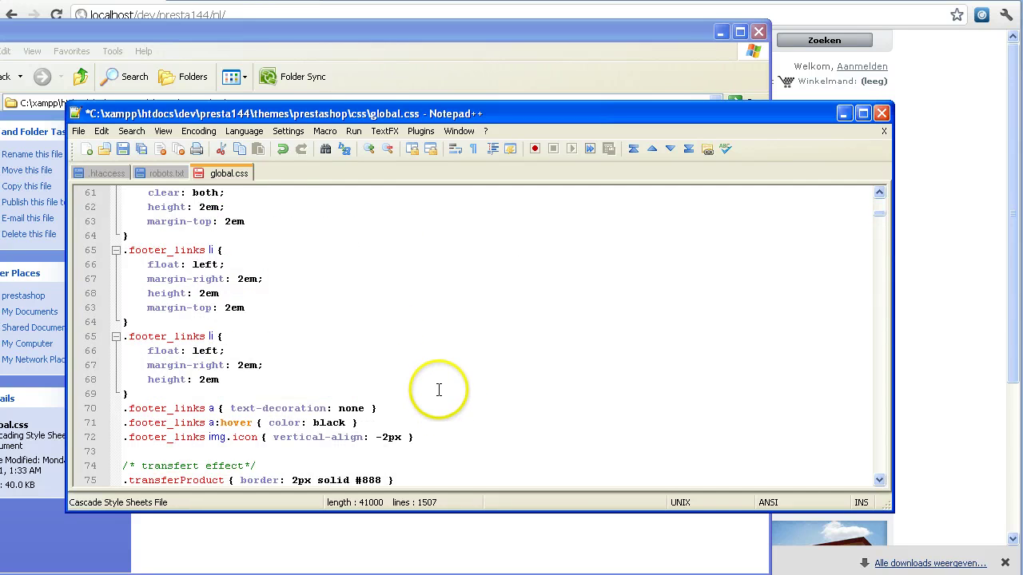
scroll(439, 390, up, 20)
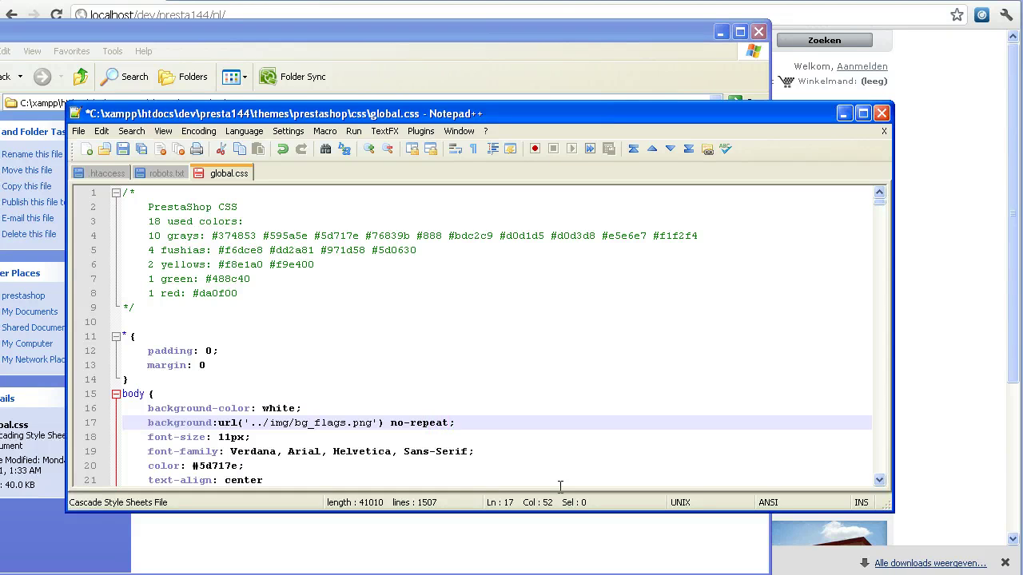
Save global.css and look over the edited body rule.
click(124, 149)
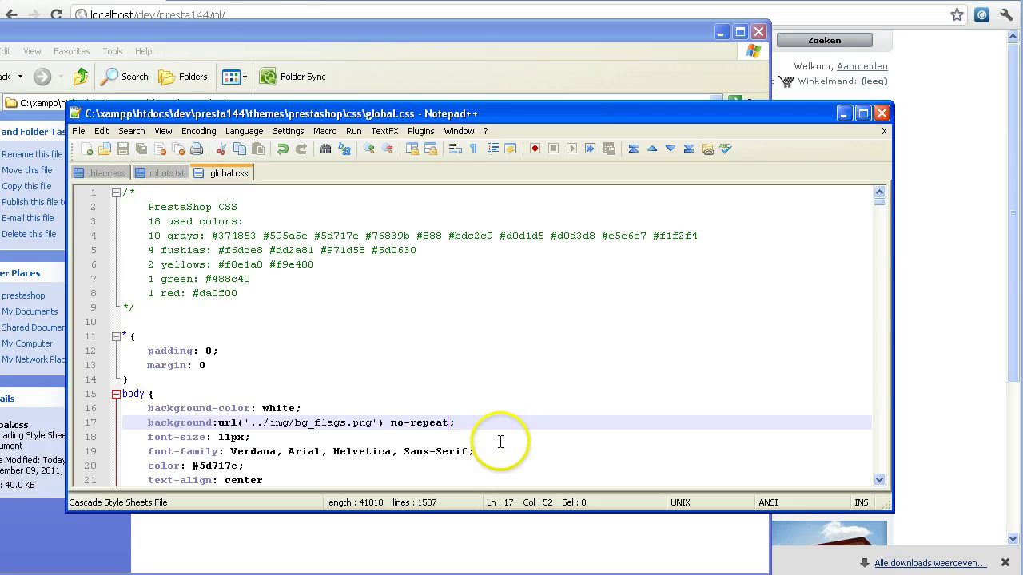
scroll(480, 435, down, 1)
scroll(471, 431, down, 4)
scroll(468, 430, up, 1)
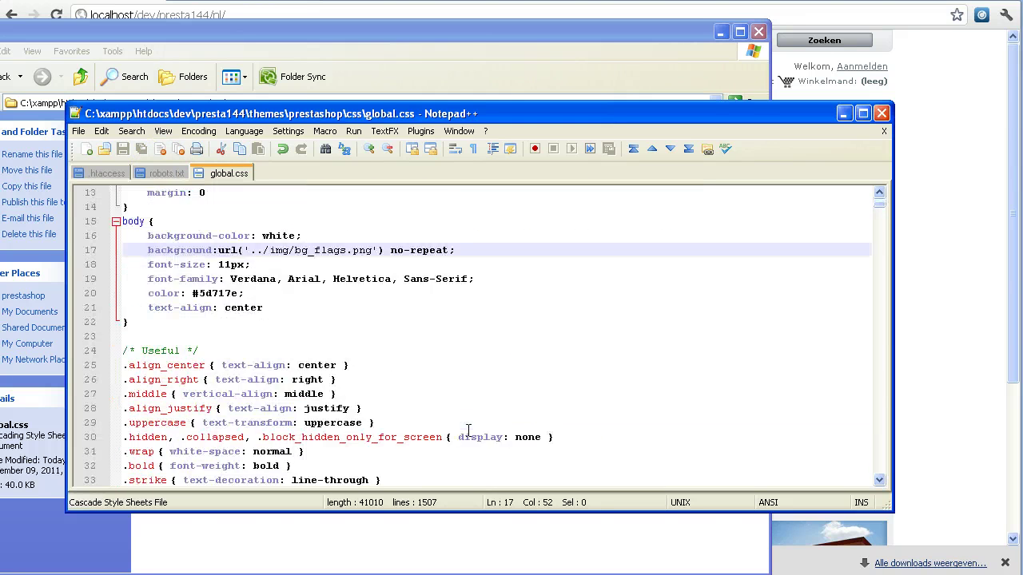
scroll(469, 431, up, 1)
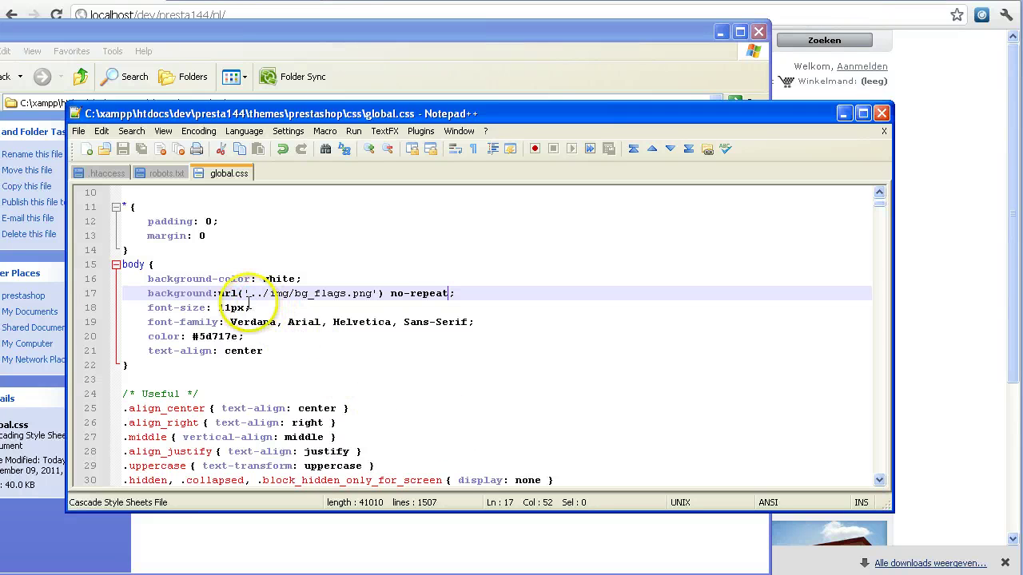
Paste bg_flags.png into themes/prestashop/img, then minimize Explorer.
click(187, 547)
click(8, 77)
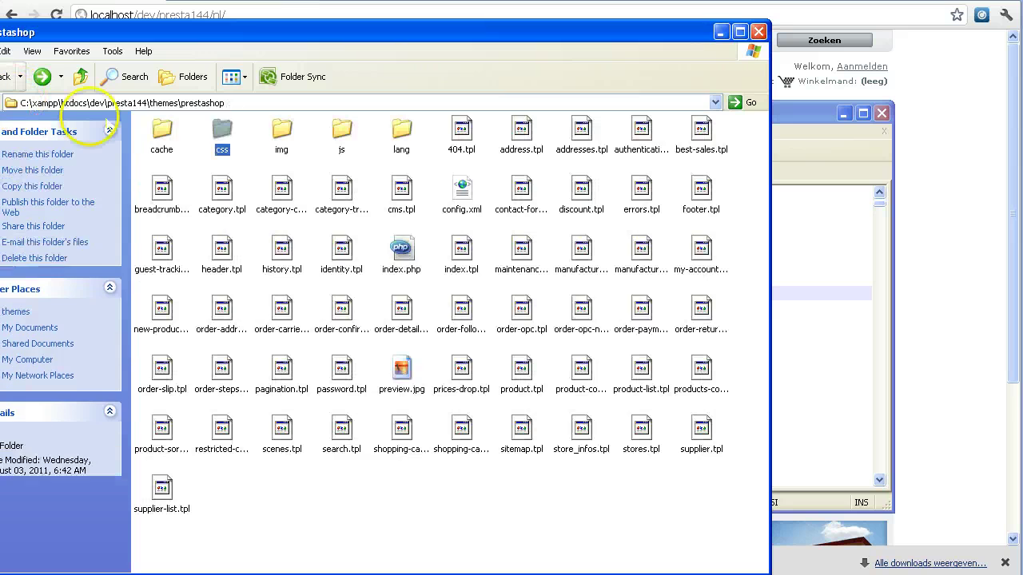
double_click(282, 128)
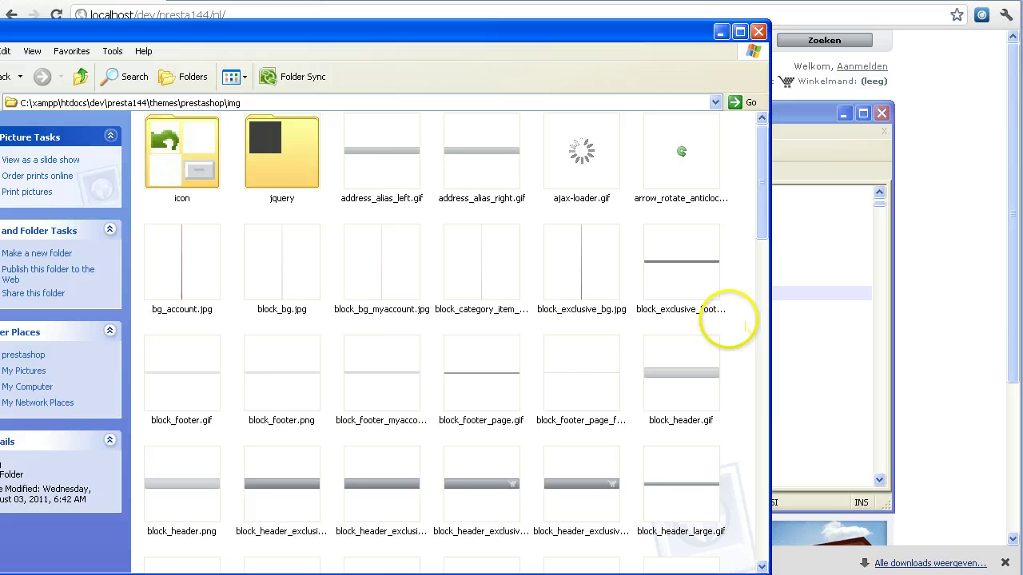
key(ctrl+v)
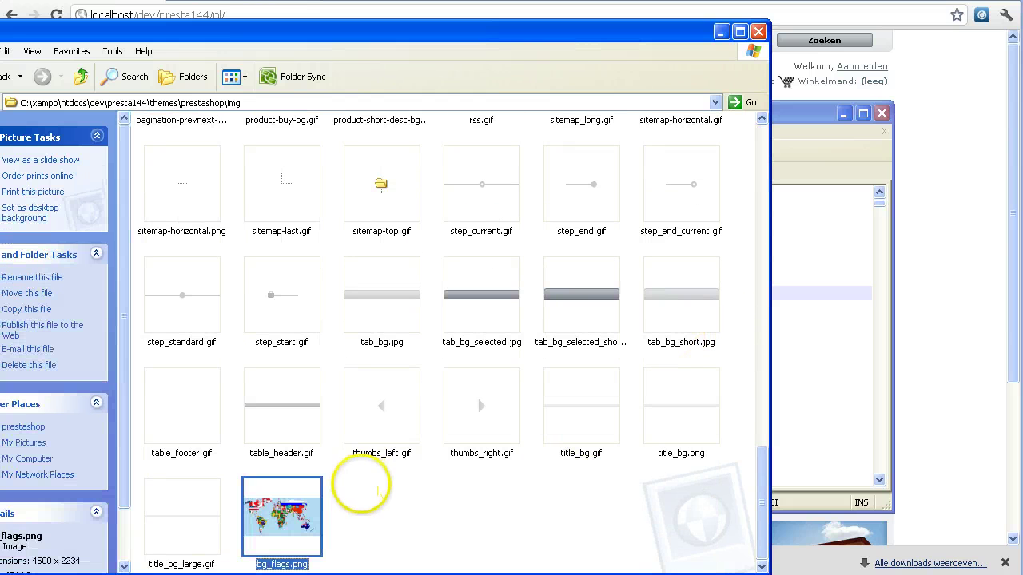
click(395, 535)
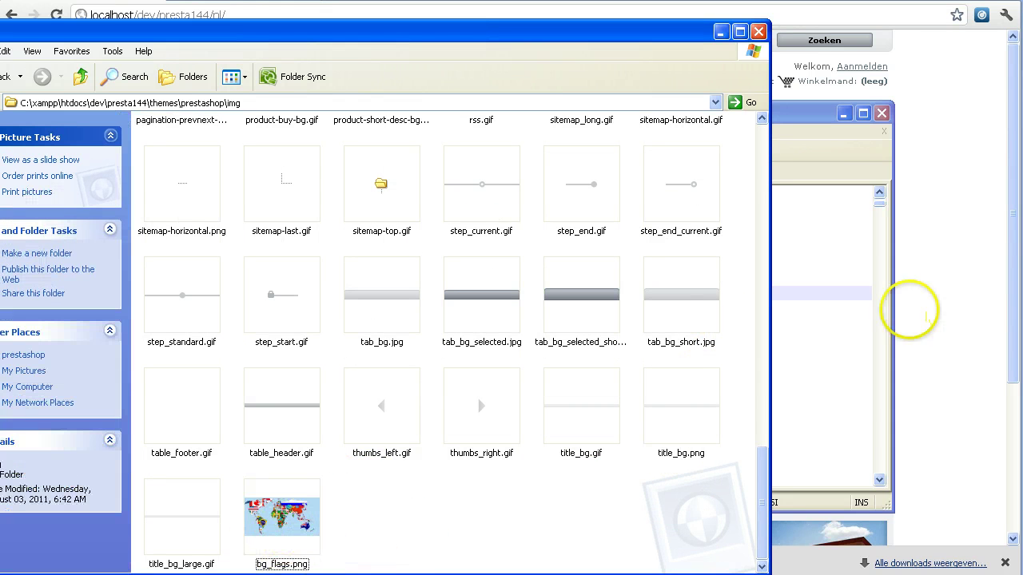
click(901, 216)
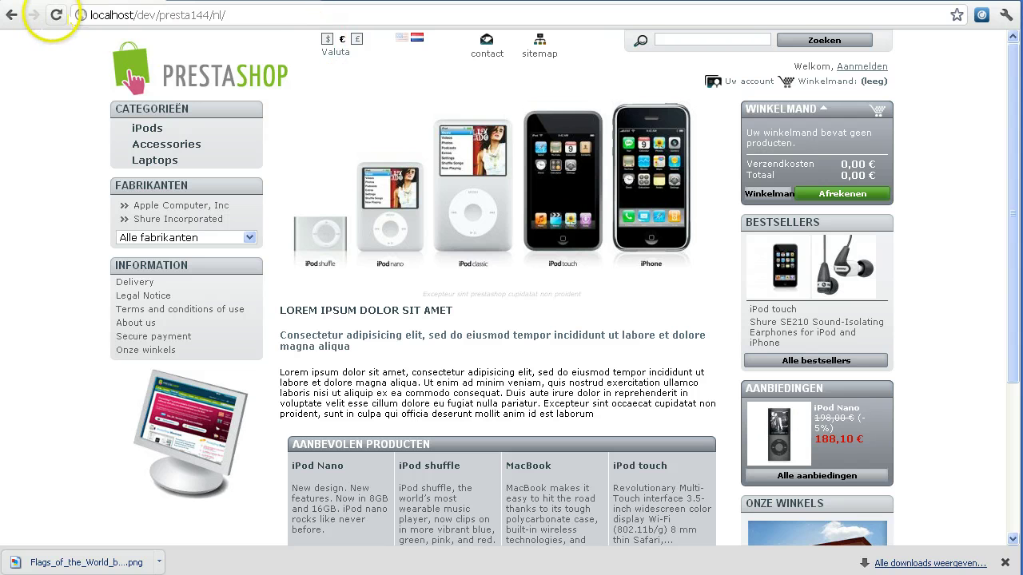
Reload the storefront, dismiss the downloads bar, and check the flags background at different widths.
click(56, 14)
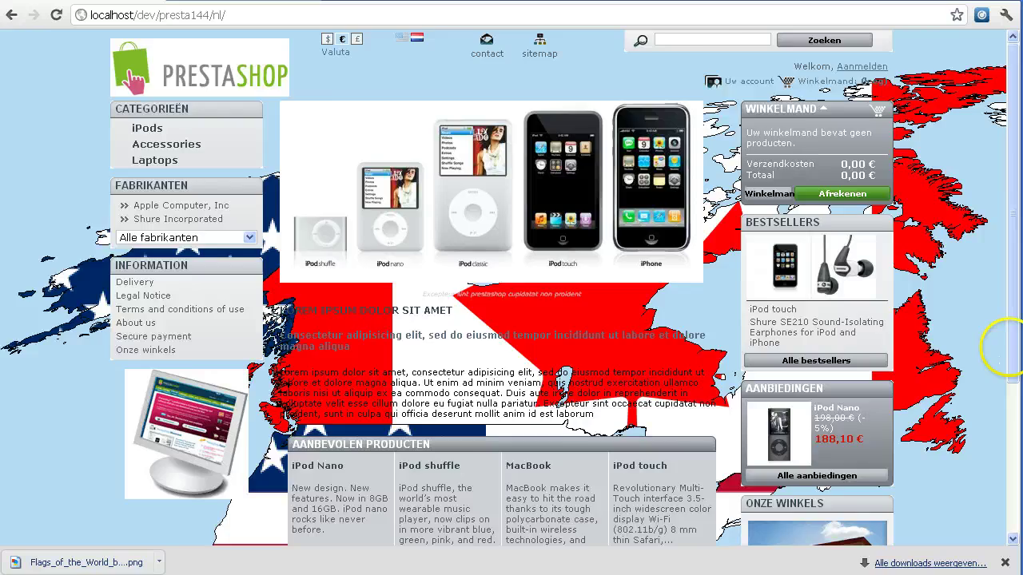
scroll(983, 344, down, 5)
scroll(938, 463, up, 5)
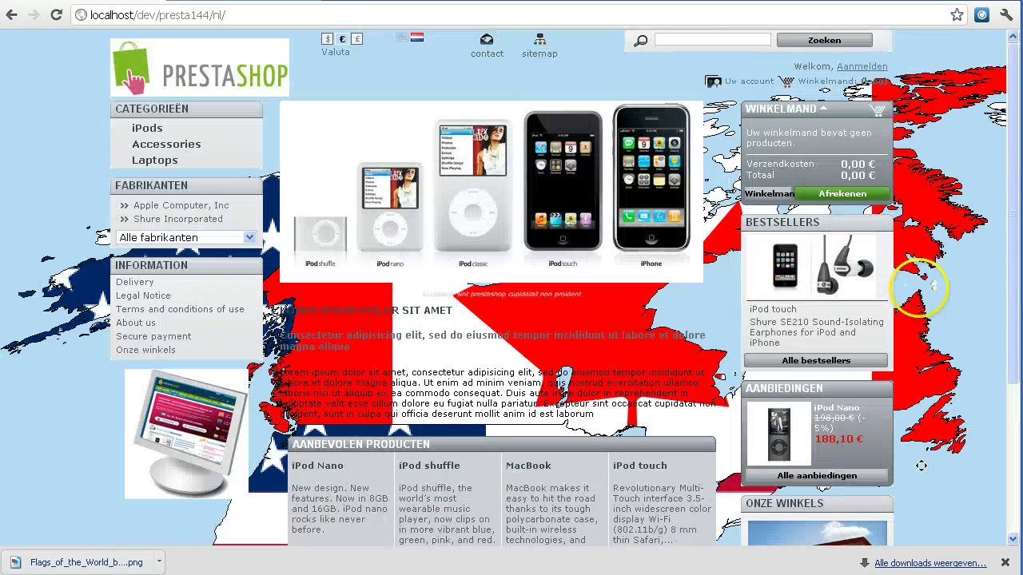
click(1005, 562)
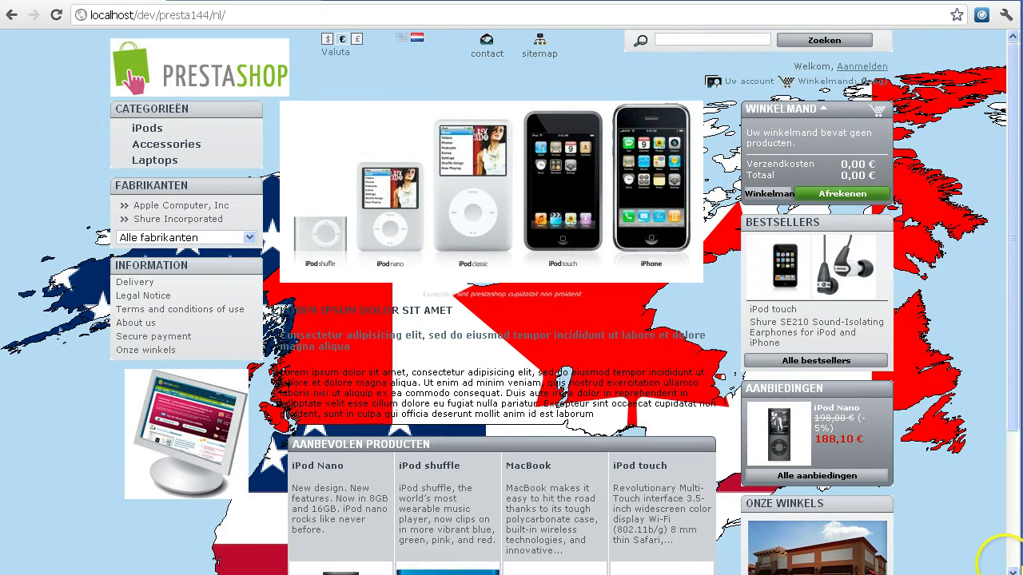
scroll(963, 489, down, 5)
scroll(976, 497, up, 5)
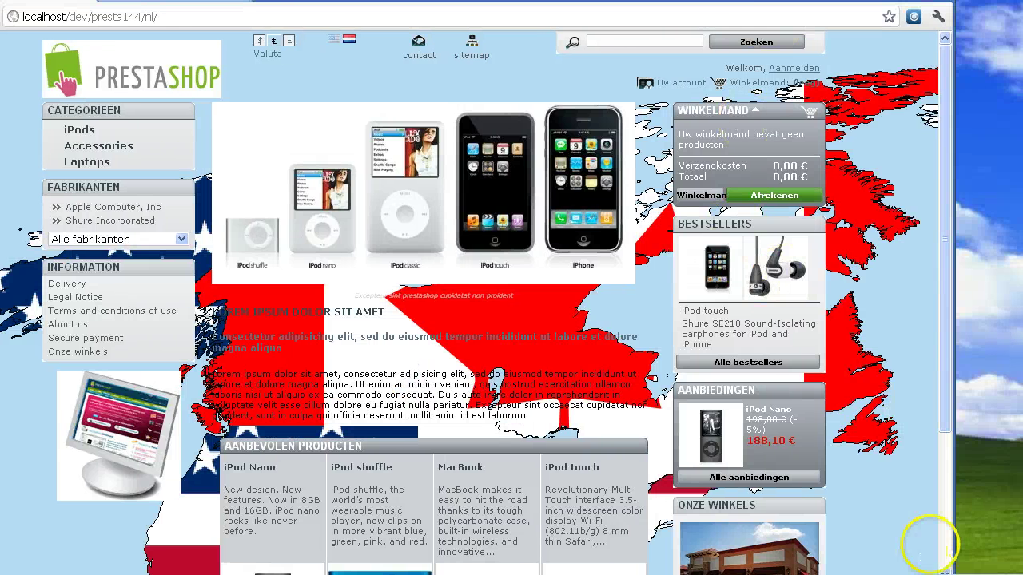
scroll(945, 543, down, 5)
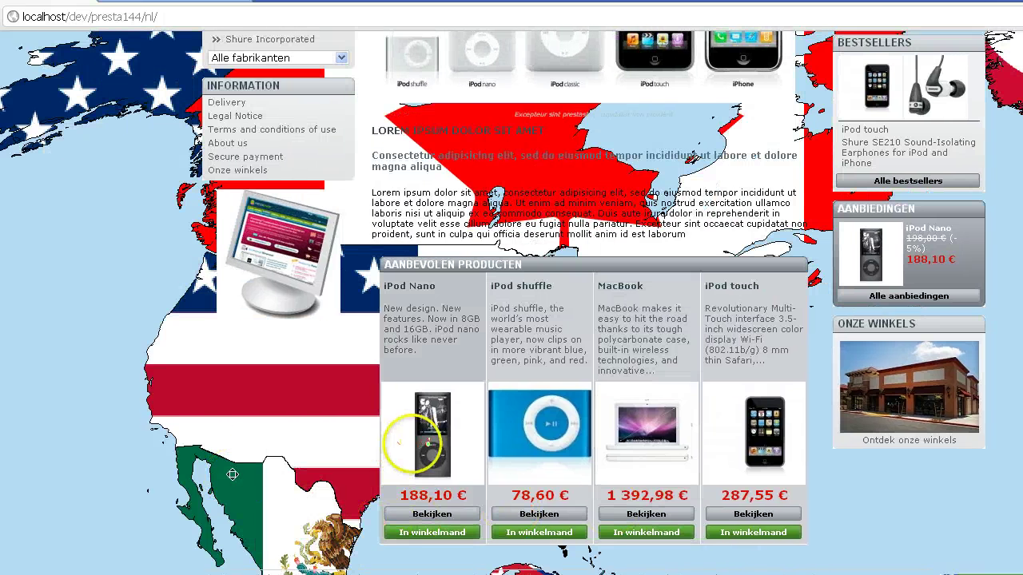
scroll(343, 423, up, 5)
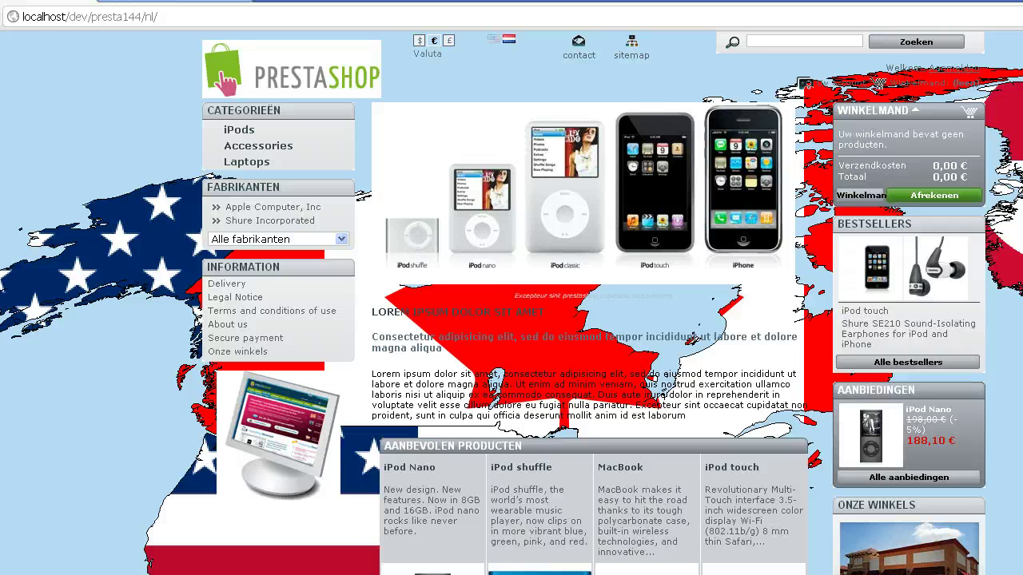
scroll(511, 319, down, 5)
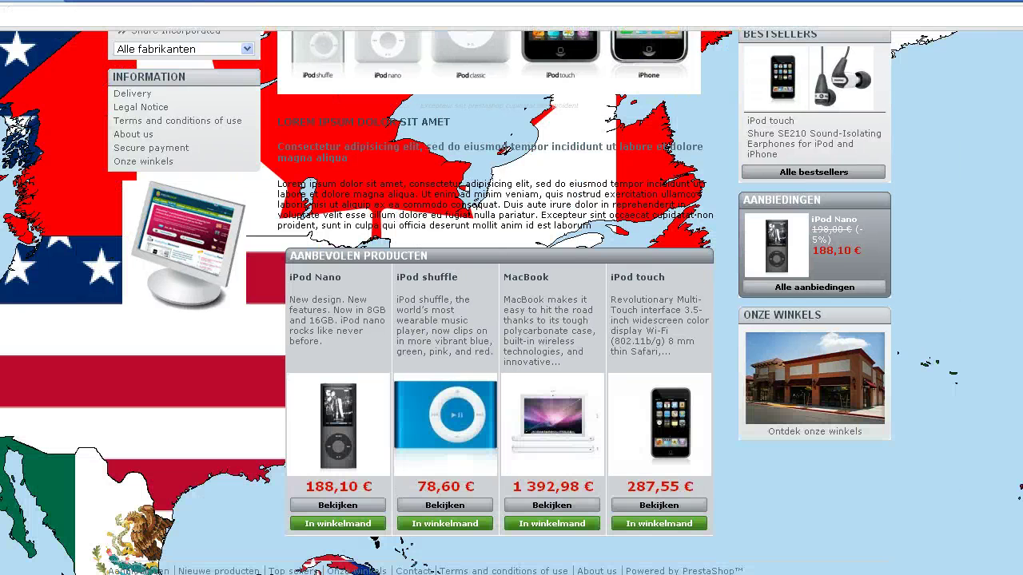
scroll(511, 320, up, 5)
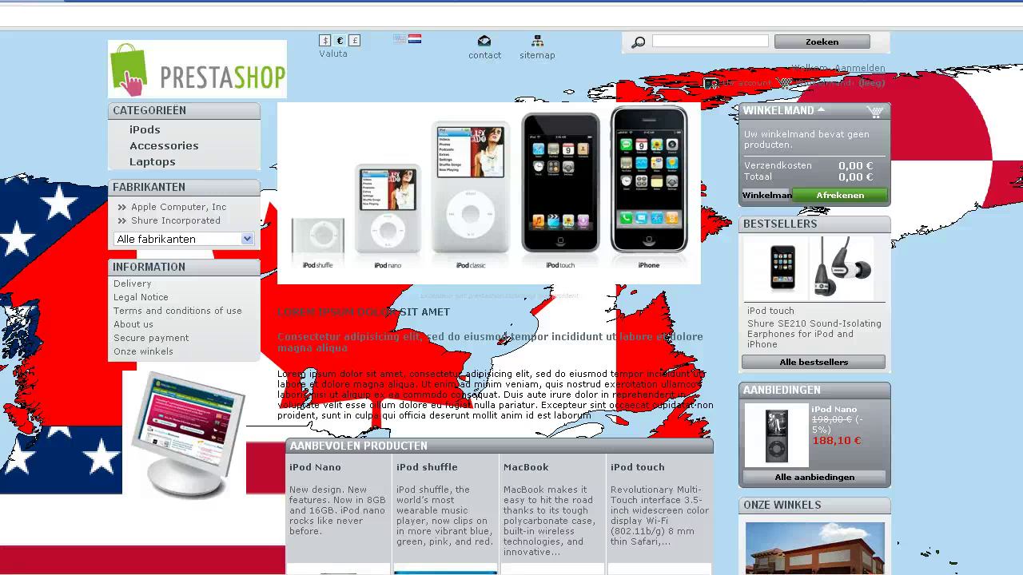
drag(1022, 338, 892, 338)
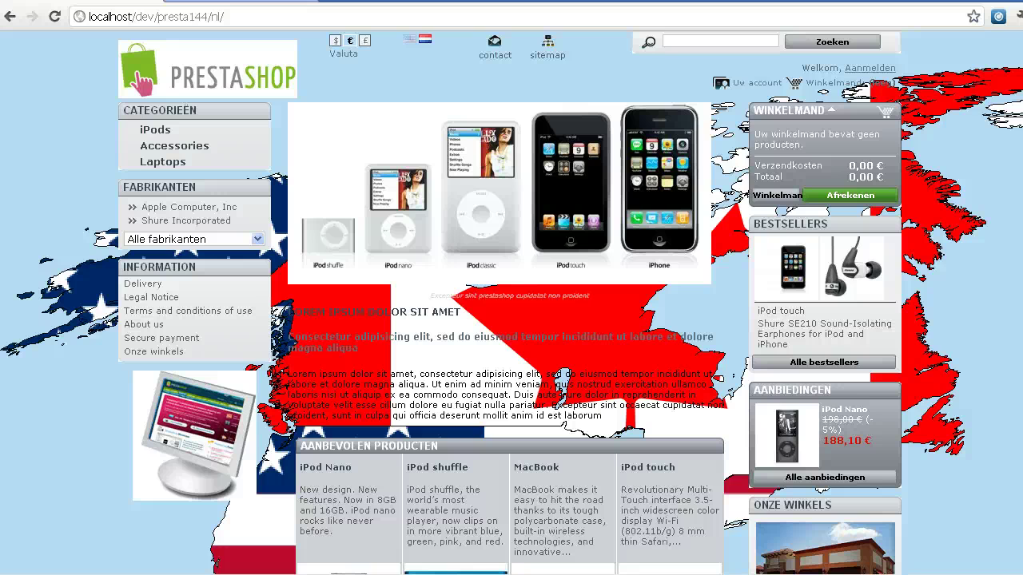
Inspect line 17's url in global.css, keeping the ../img path, and select bg_flags.png.
key(alt+Tab)
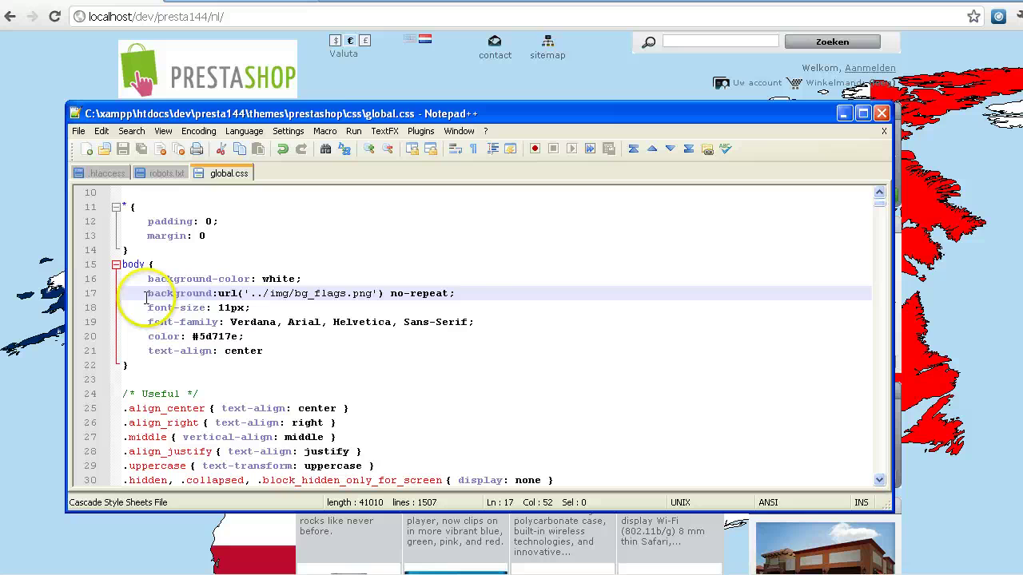
drag(148, 293, 482, 293)
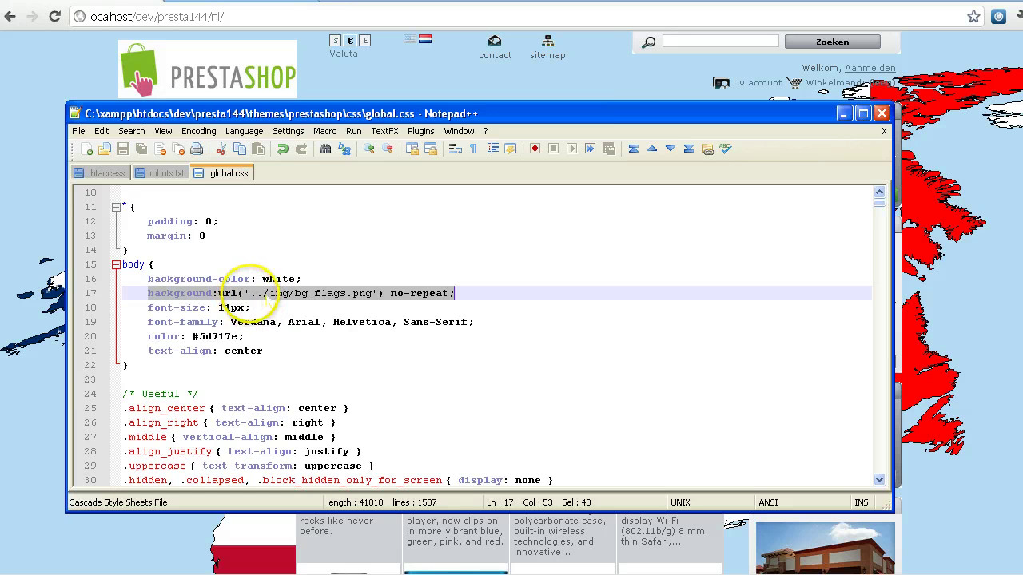
click(254, 337)
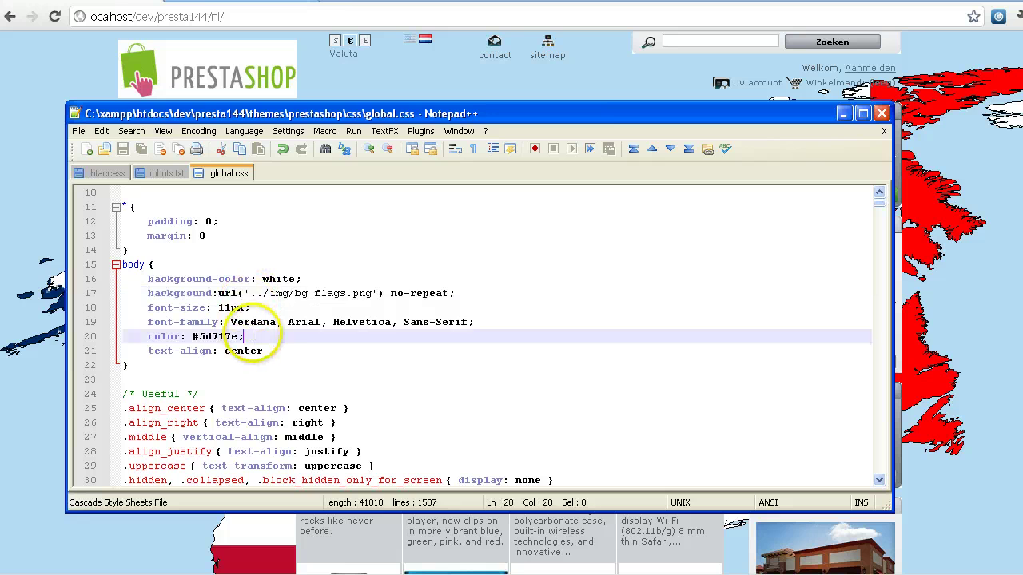
click(273, 294)
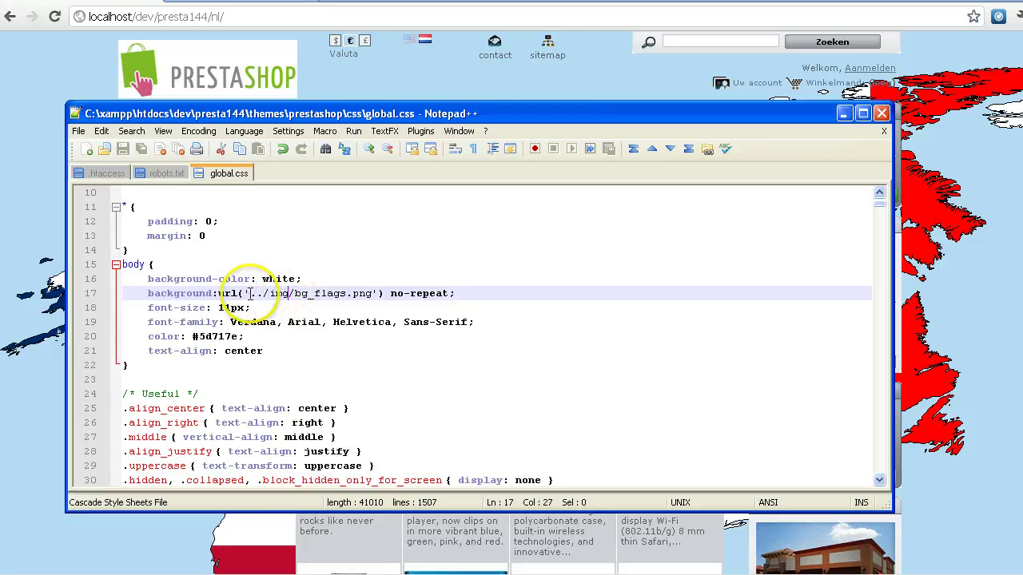
drag(250, 294, 255, 295)
key(Right)
key(Right)
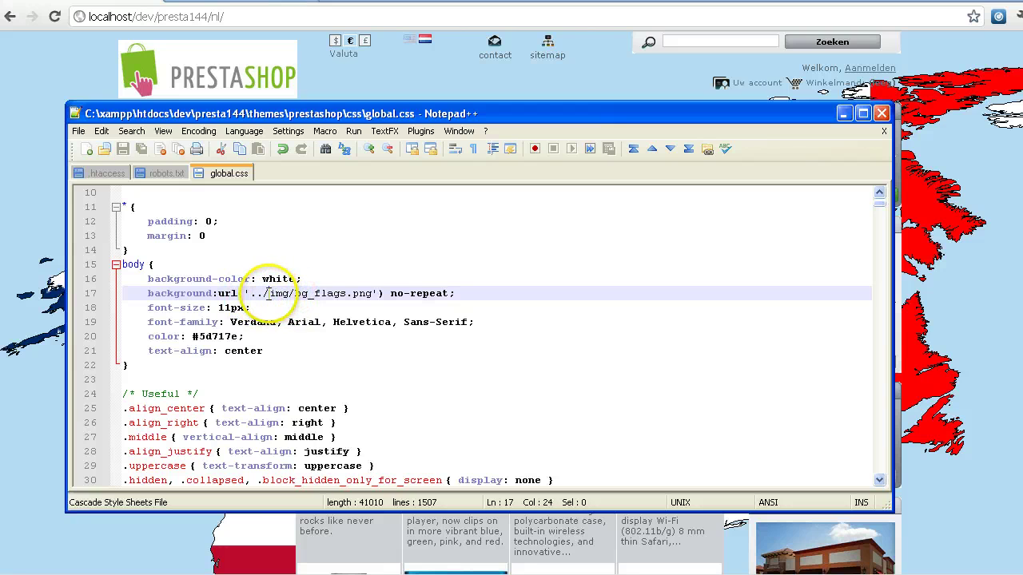
key(ctrl+z)
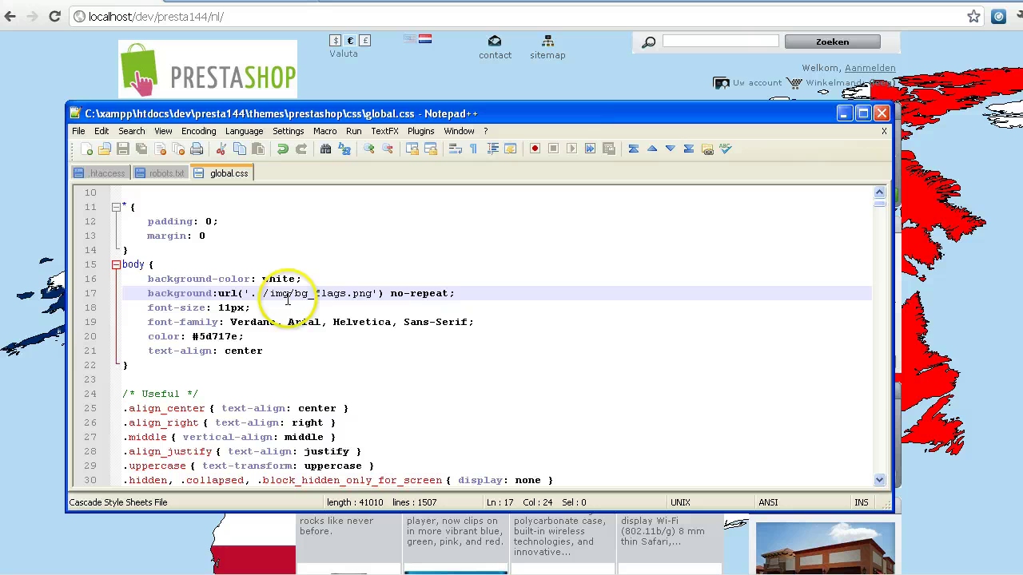
drag(294, 294, 377, 294)
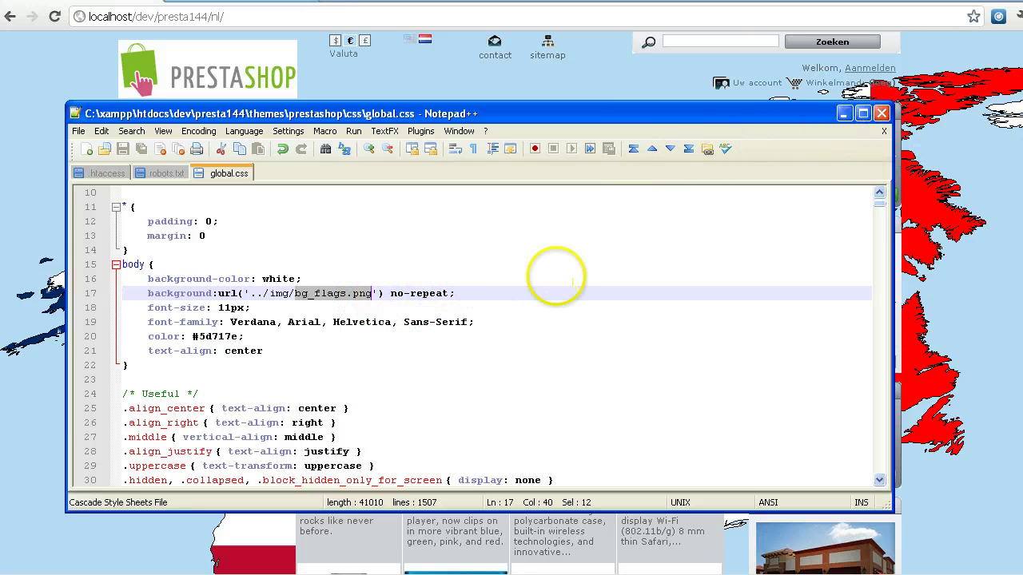
Bring the flag-map storefront back in front of Notepad++.
click(29, 221)
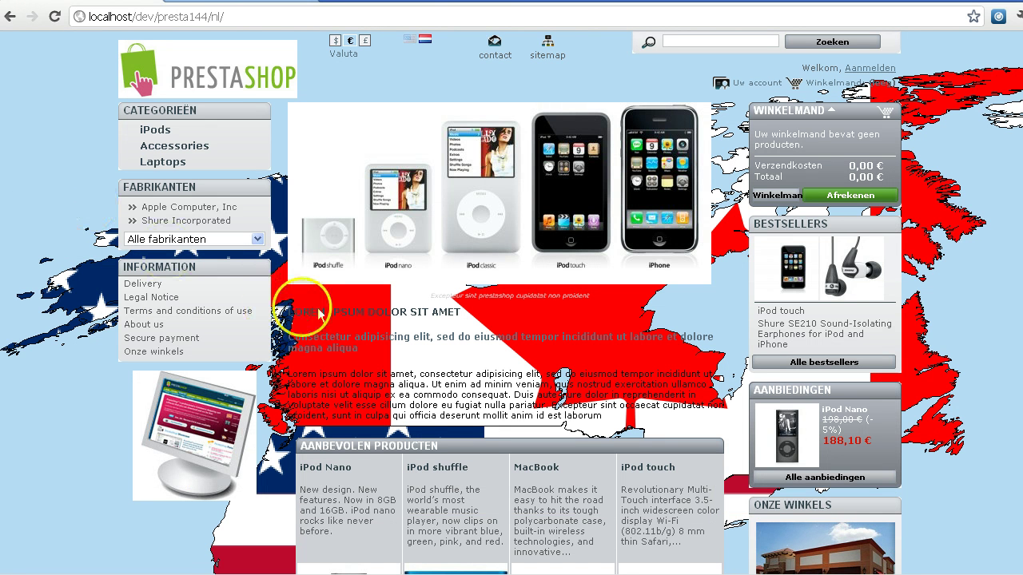